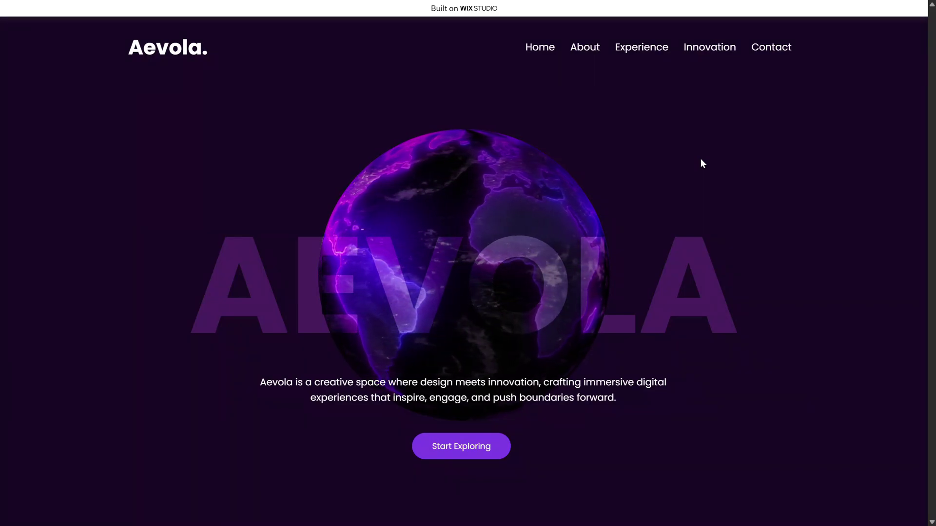
- Reload the editor and browse the ready-made wireframe section grid layouts
key("F5")
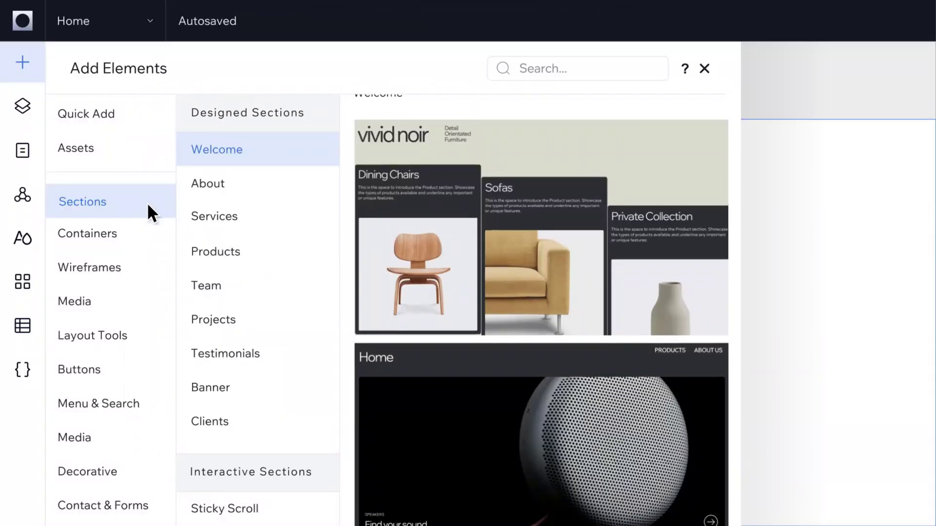
left_click(190, 153)
left_click(190, 167)
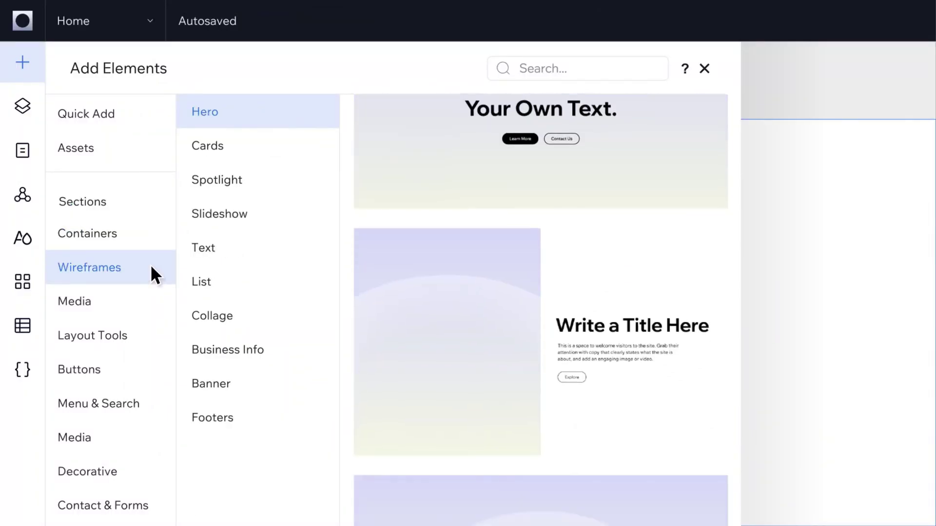
left_click(150, 301)
left_click(168, 337)
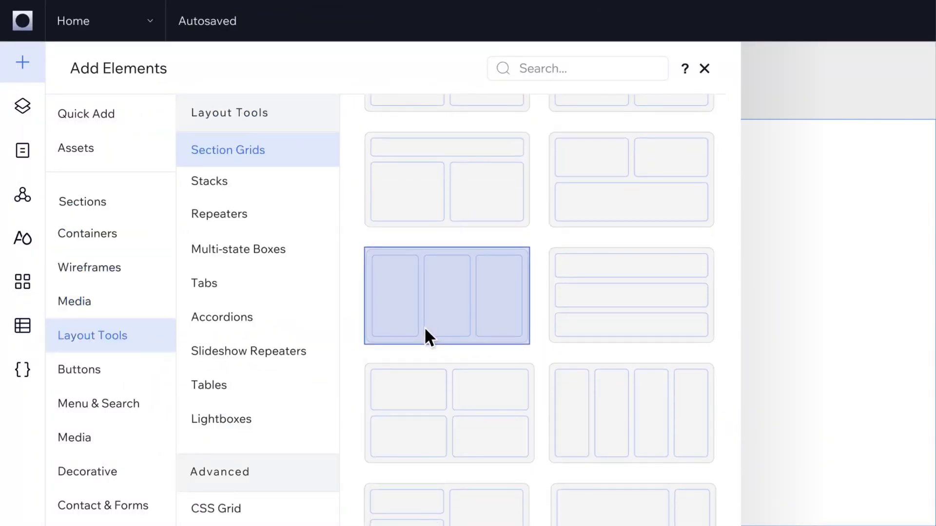
- Add the three-column grid to the page and generate a responsive design with AI
left_click(448, 349)
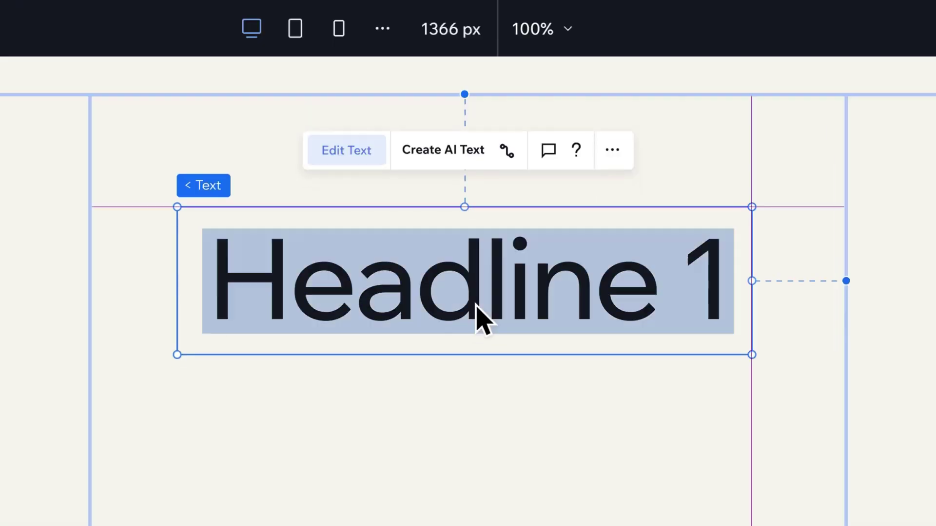
type("Sn R")
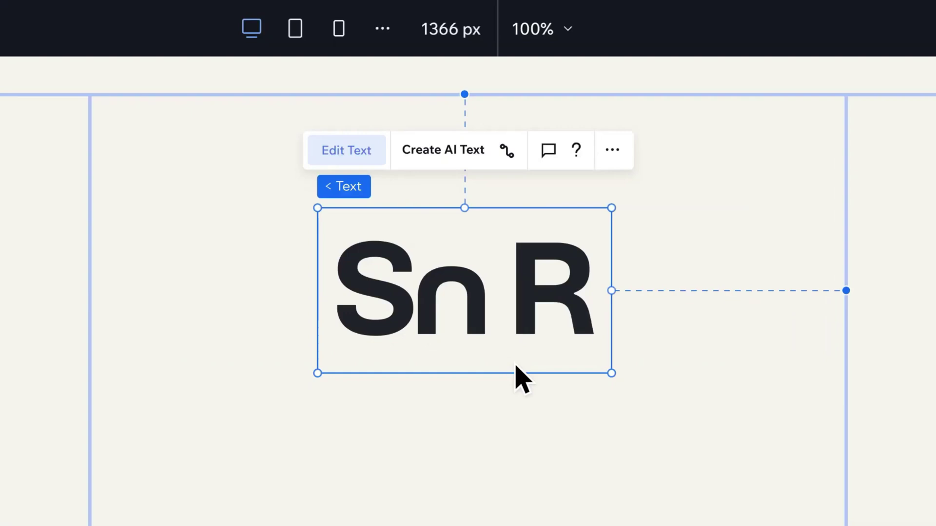
type("7/40")
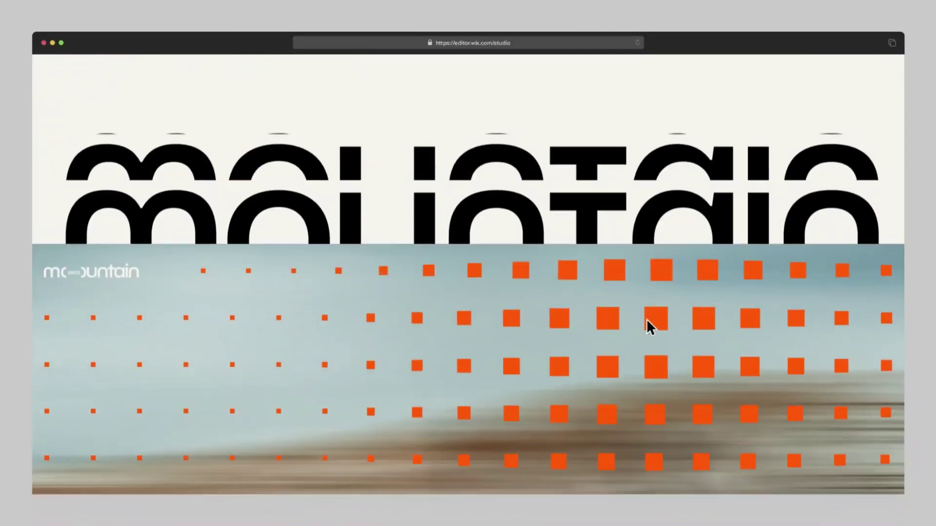
scroll(648, 326, "down", 2)
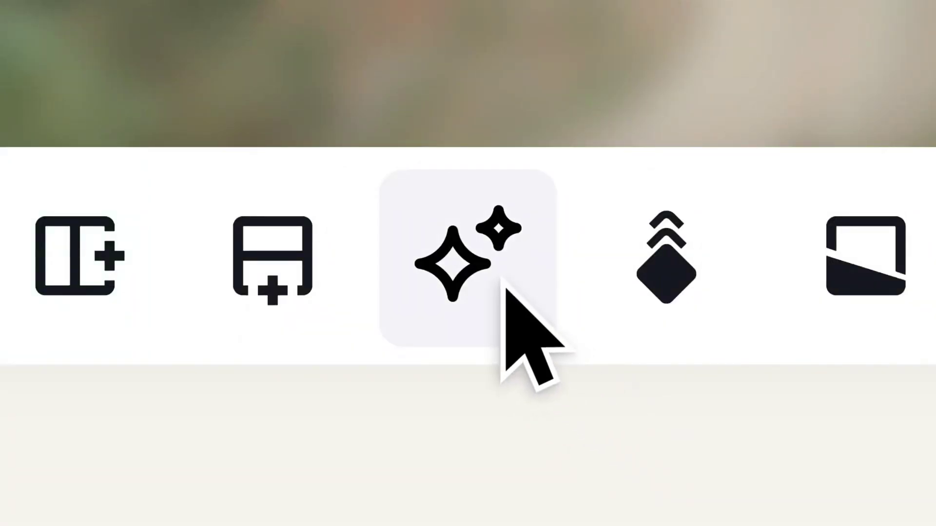
left_click(501, 292)
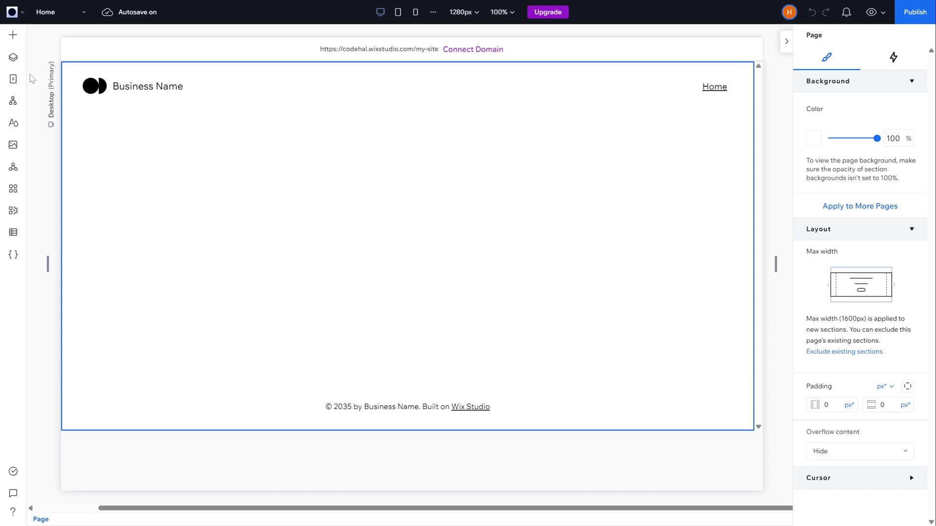
left_click(9, 36)
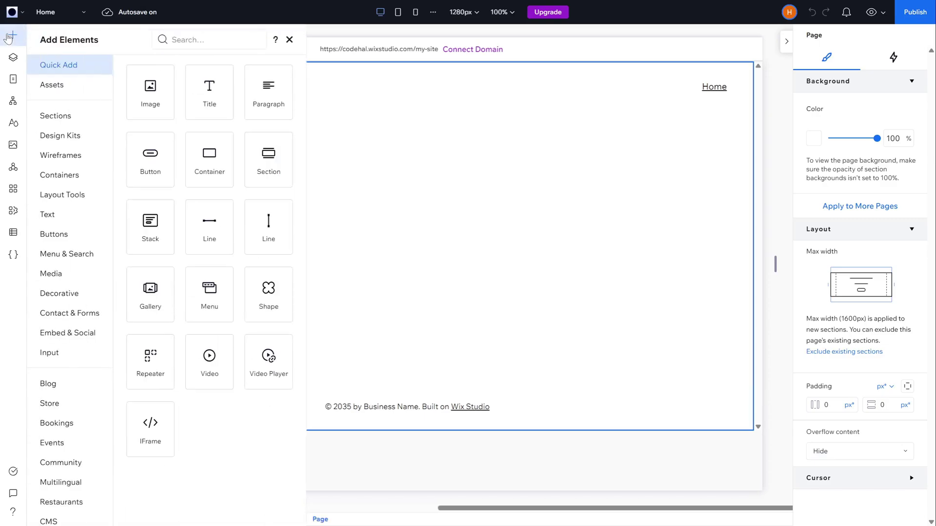
left_click(19, 65)
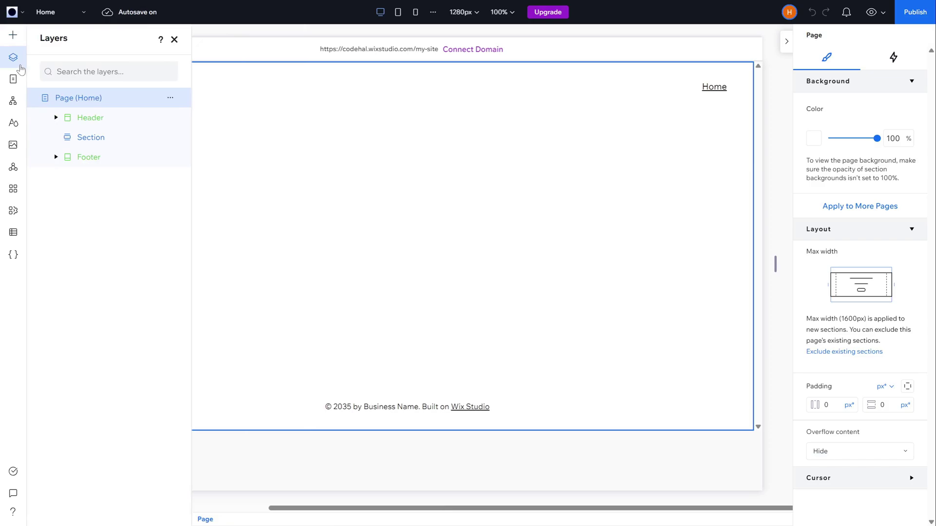
left_click(14, 128)
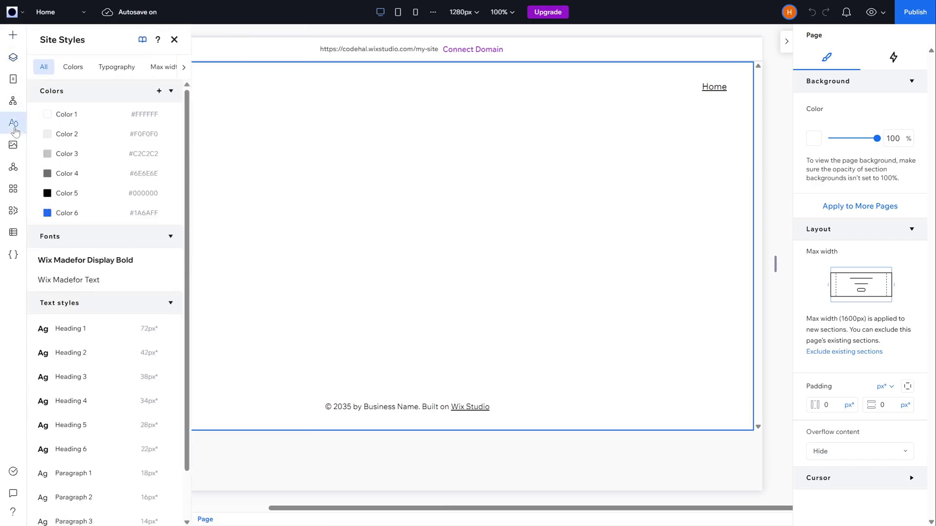
left_click(14, 172)
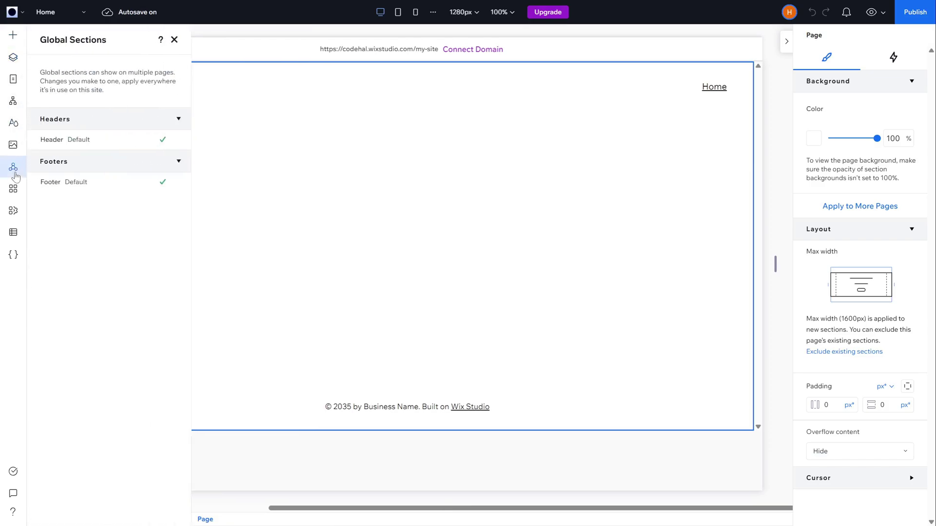
left_click(174, 40)
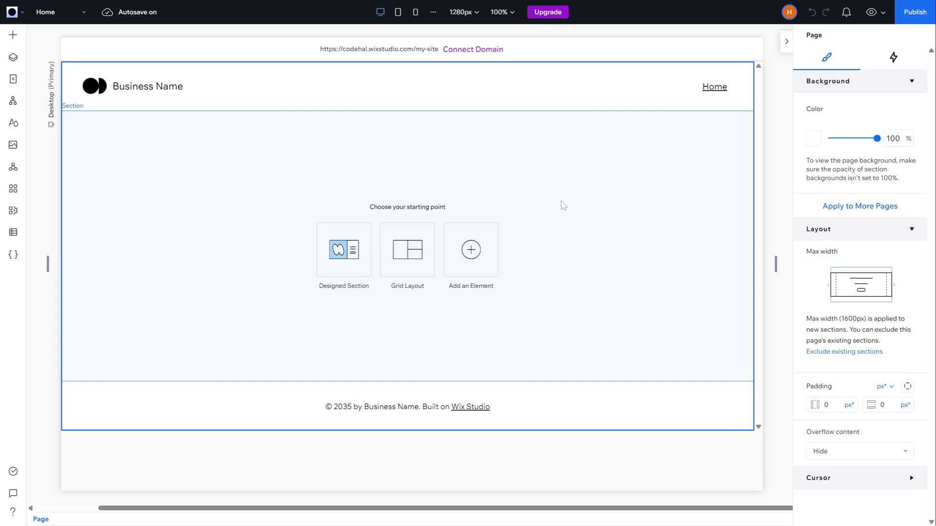
- Set the Heading 2 site text style to white Poppins Bold
left_click(16, 126)
scroll(159, 211, "down", 2)
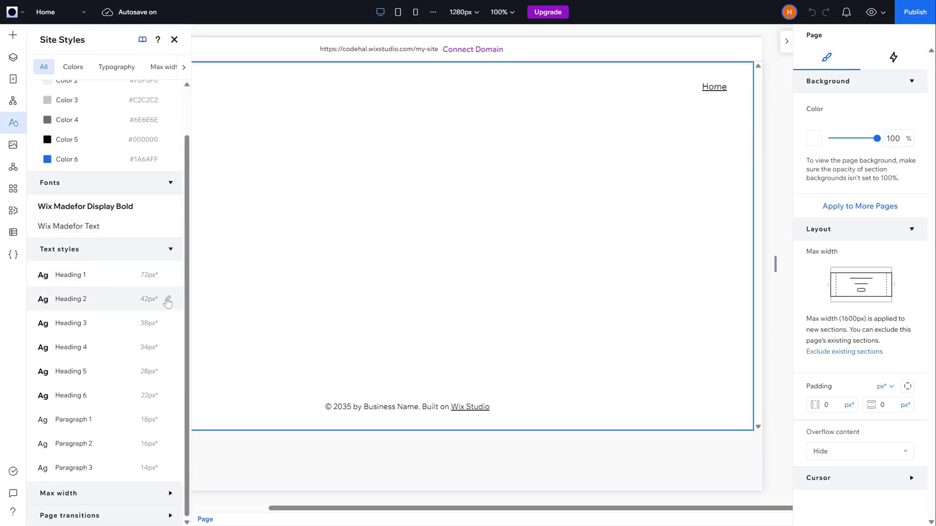
left_click(168, 301)
left_click(160, 152)
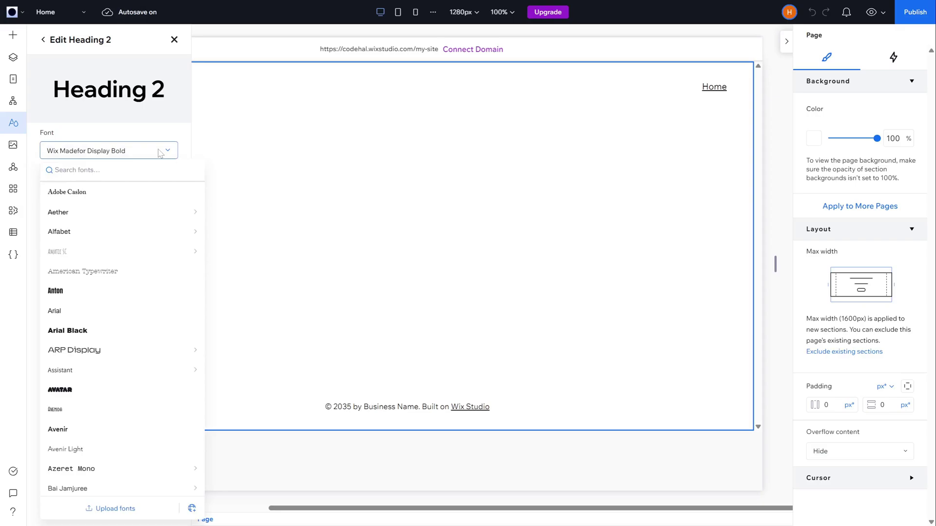
type("popp")
left_click(92, 194)
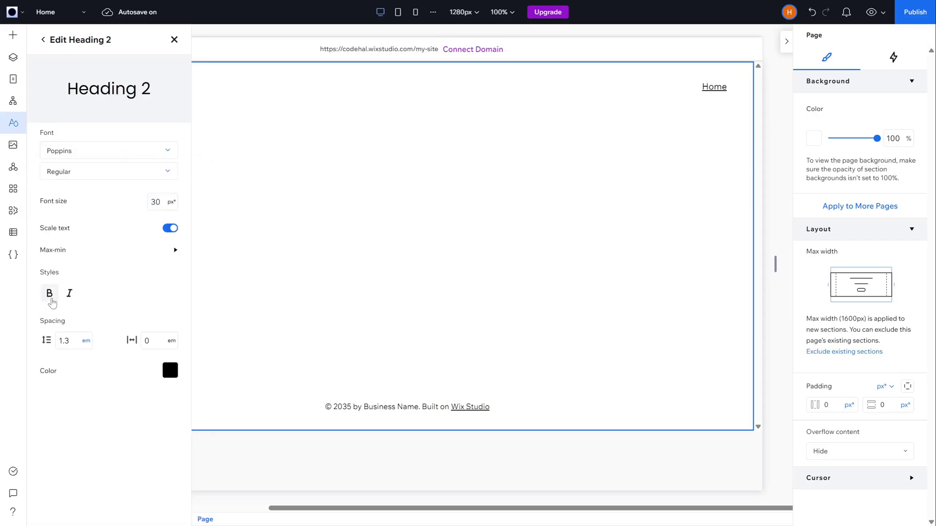
left_click(51, 298)
left_click(170, 372)
left_click(125, 408)
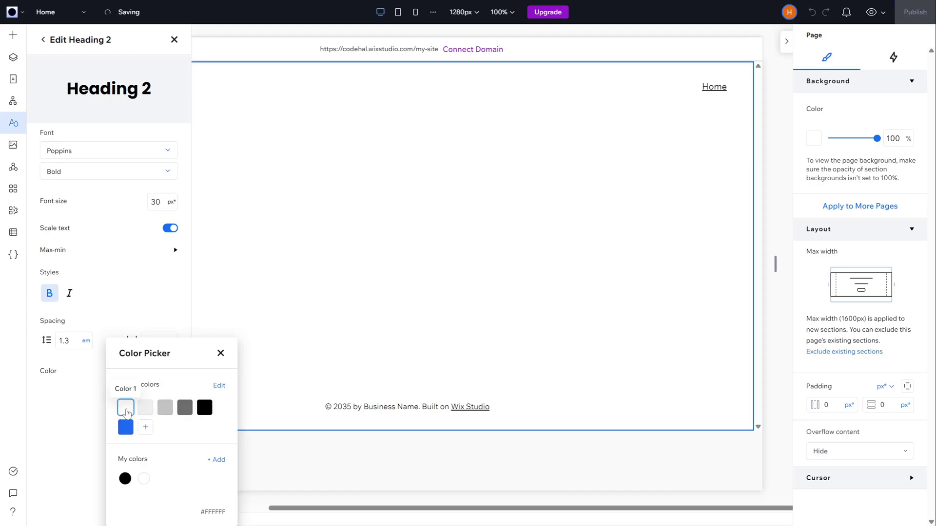
left_click(224, 359)
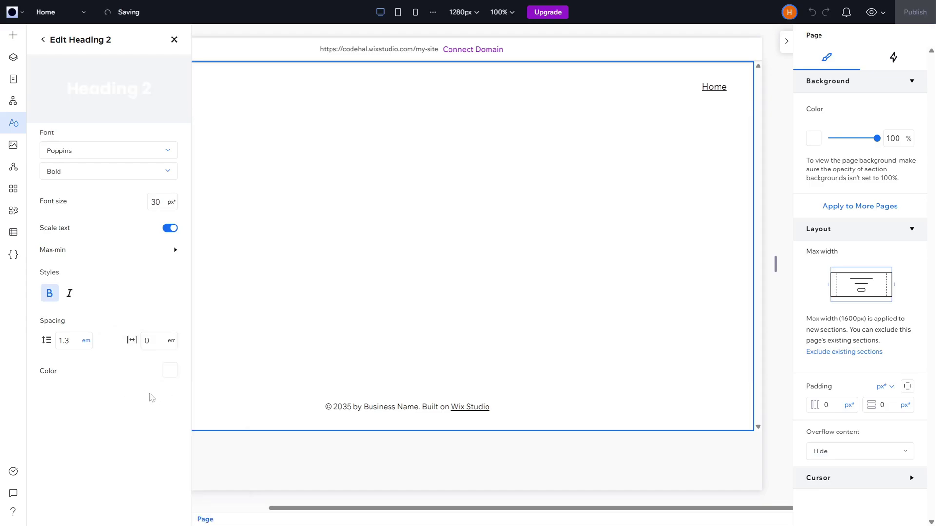
left_click(43, 39)
- Set the Paragraph 2 text style to Poppins at 14 px
left_click(168, 444)
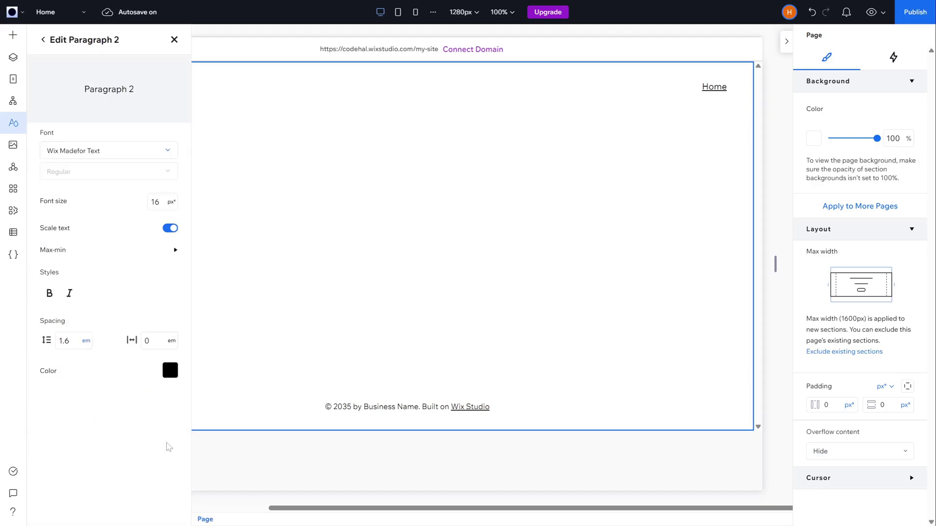
left_click(167, 151)
left_click(134, 211)
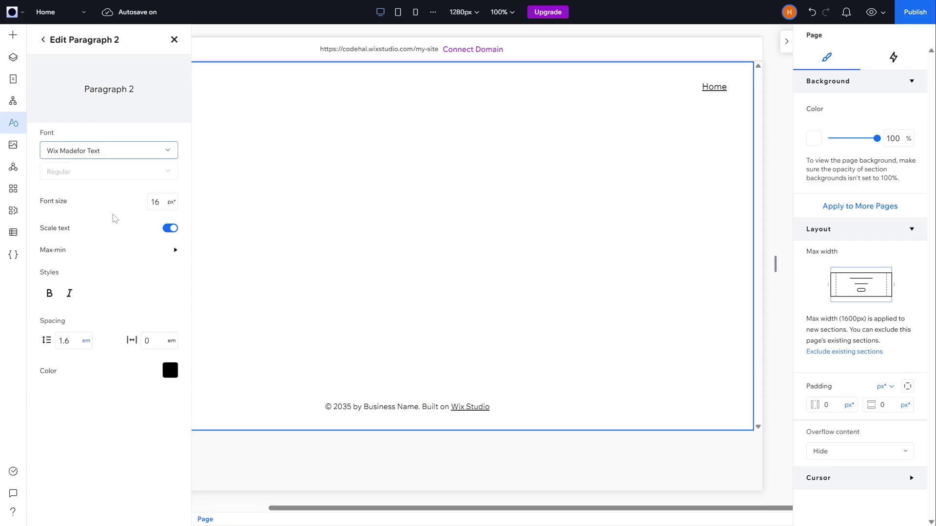
left_click(154, 202)
type("14")
key("Return")
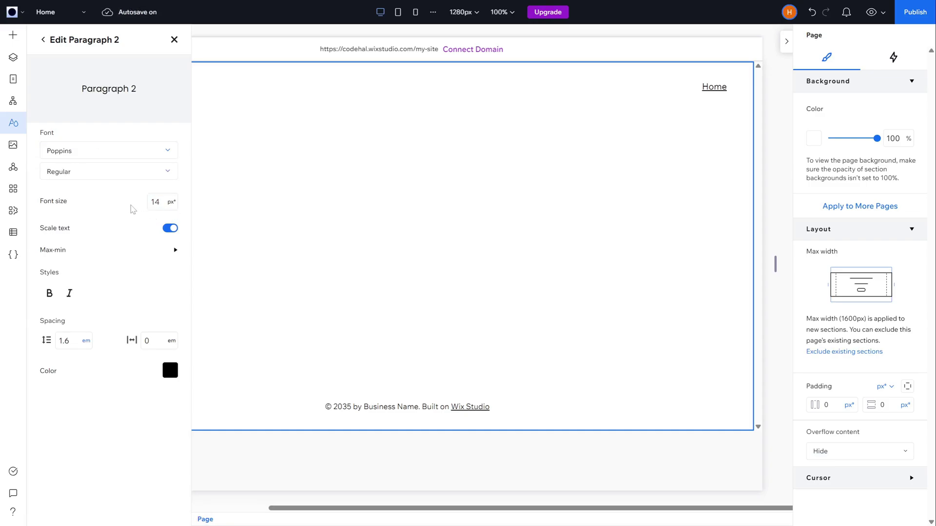
left_click(170, 370)
left_click(220, 353)
- Delete the Business Name header and the copyright footer from the page
left_click(173, 40)
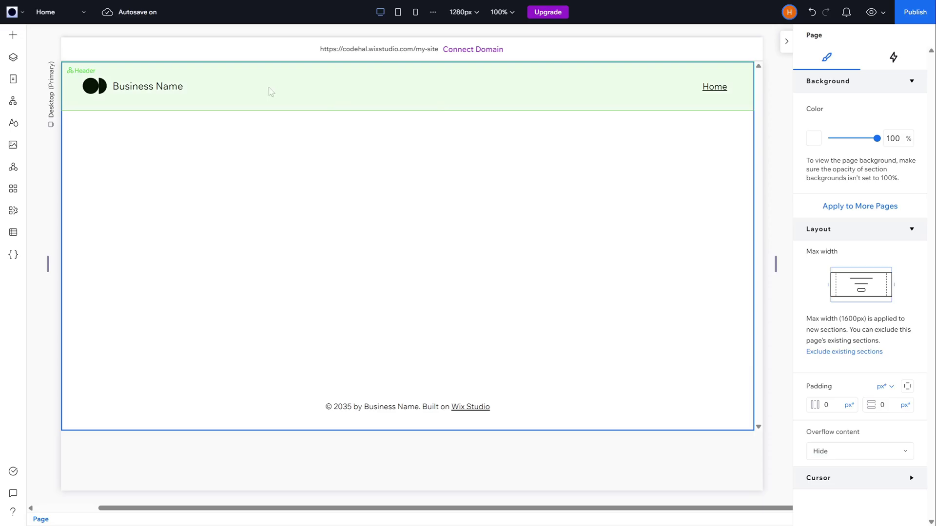
left_click(302, 94)
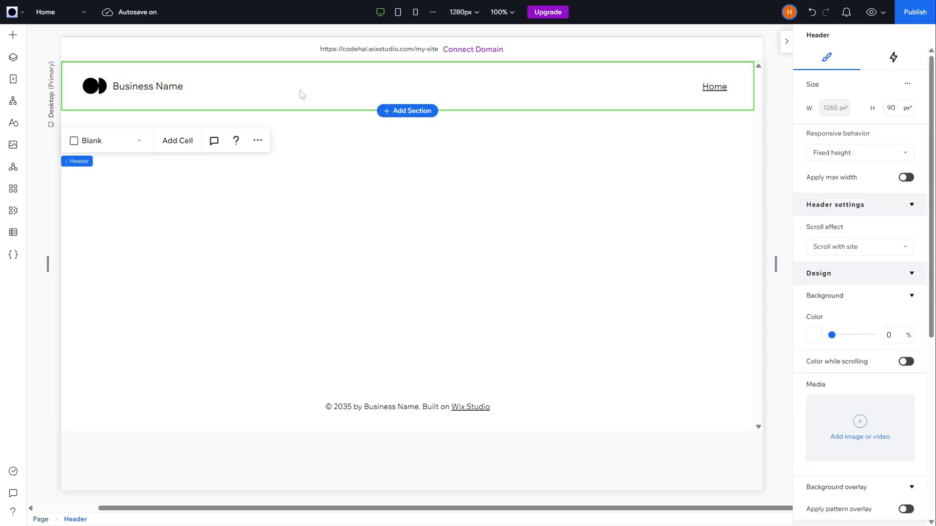
key("Delete")
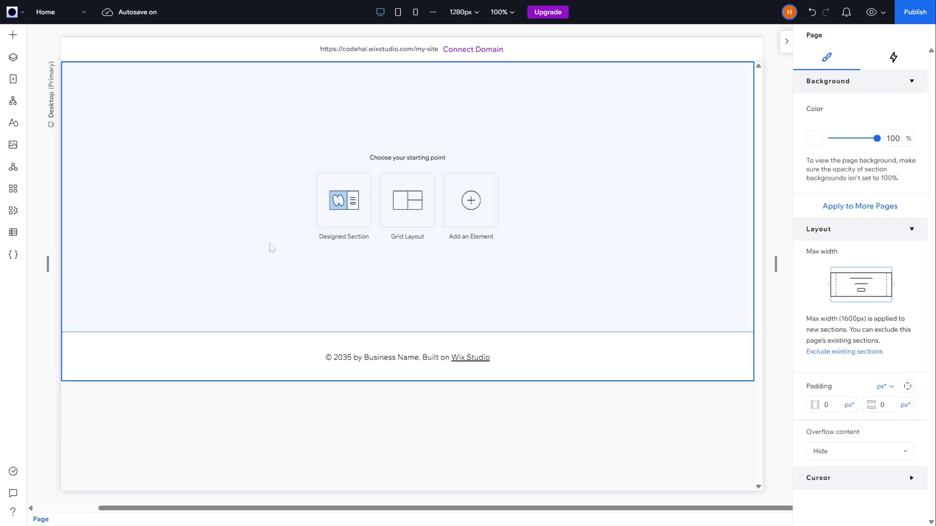
left_click(291, 363)
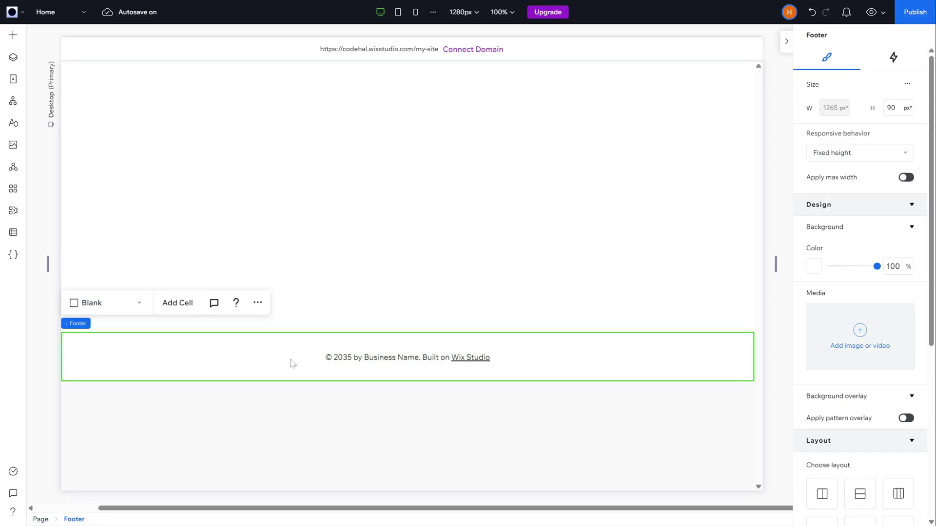
key("Delete")
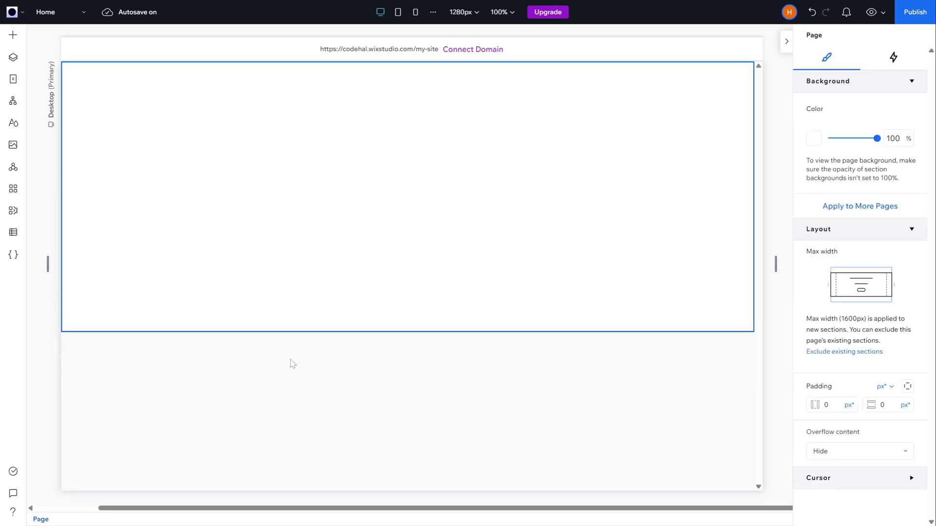
- Select the empty section and turn on its advanced width and height settings
left_click(566, 171)
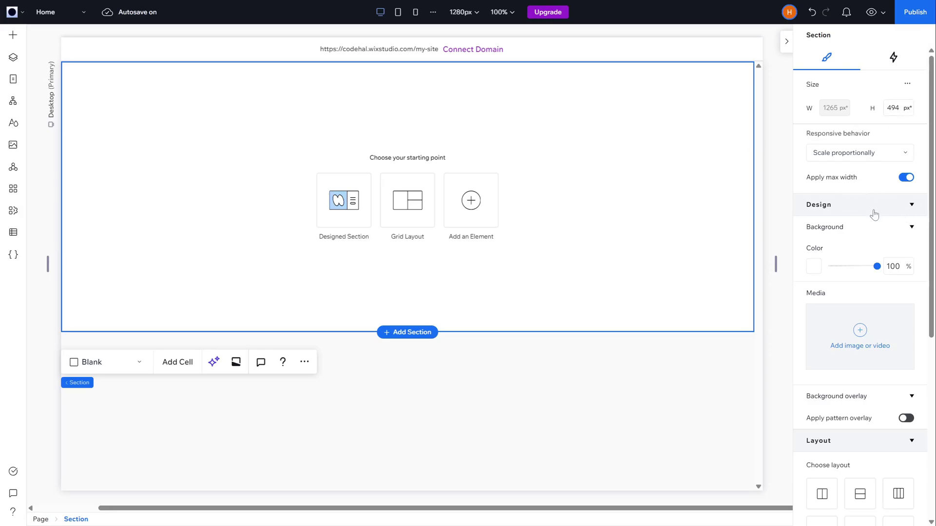
scroll(874, 215, "down", 6)
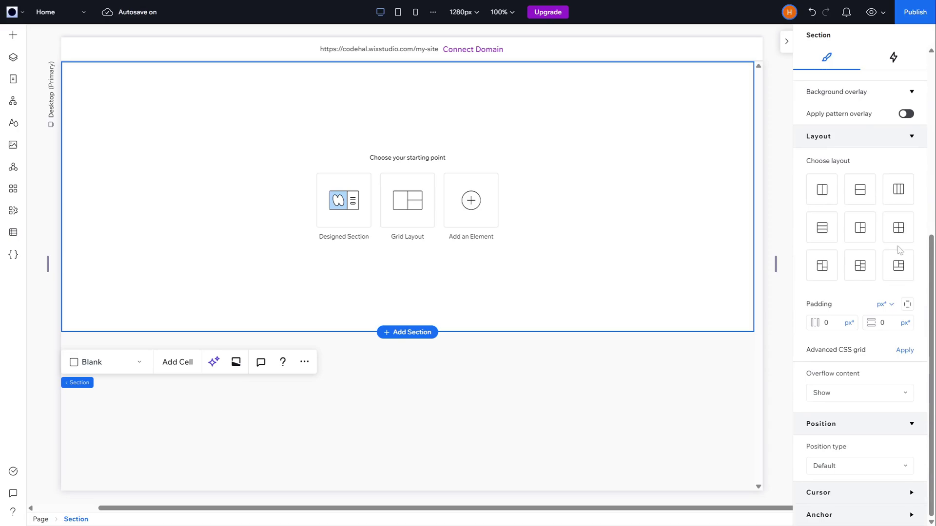
scroll(885, 374, "up", 6)
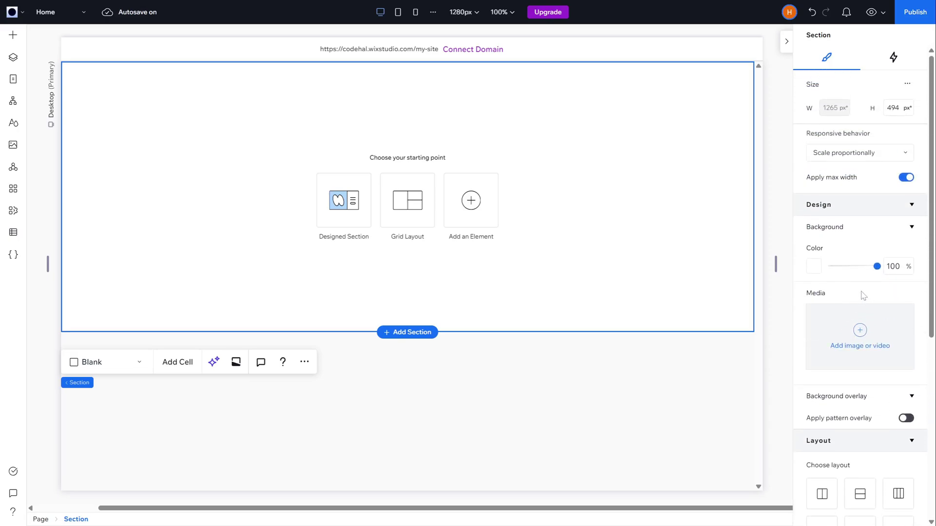
left_click(908, 85)
left_click(881, 92)
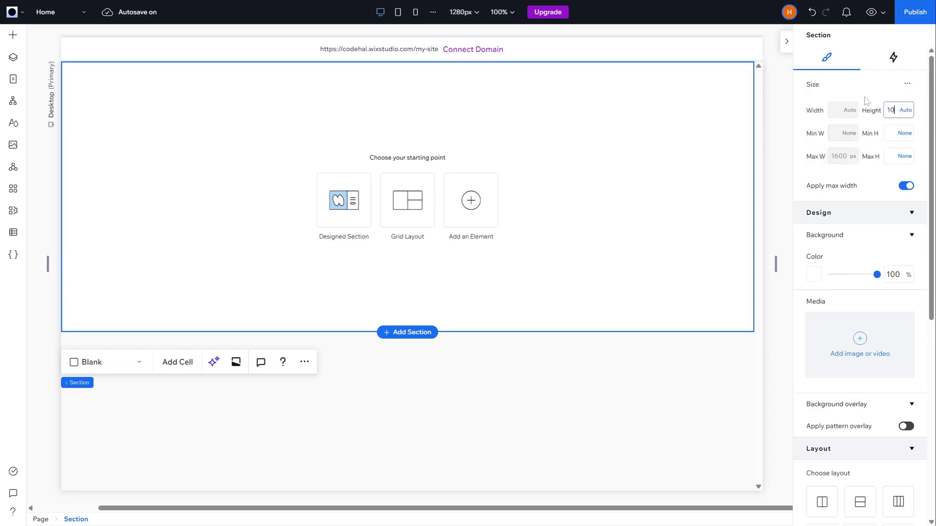
- Give the section a custom #180825 dark purple background colour
left_click(814, 275)
left_click(916, 427)
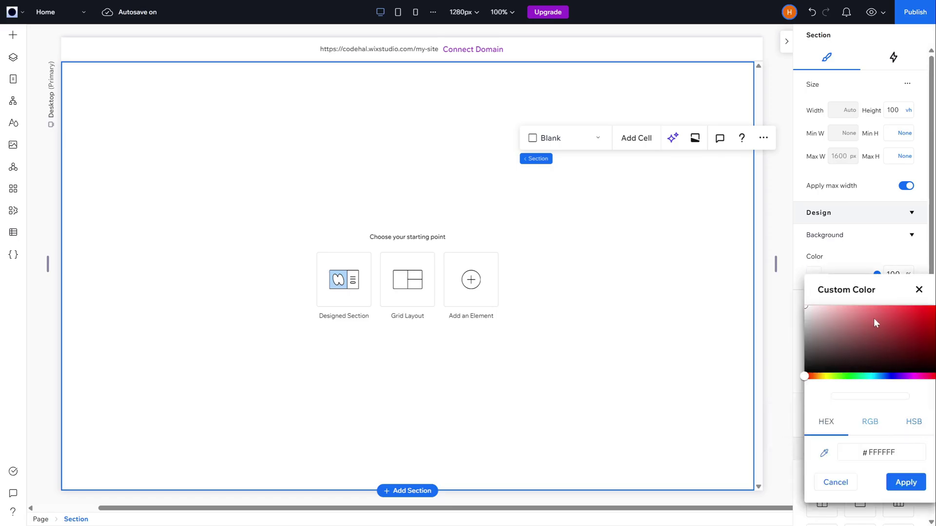
type("180825")
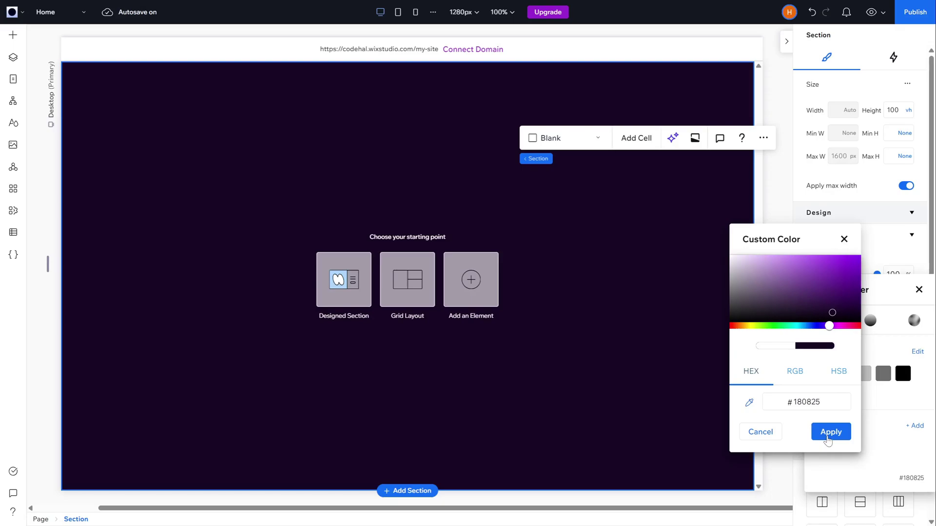
left_click(830, 432)
left_click(919, 290)
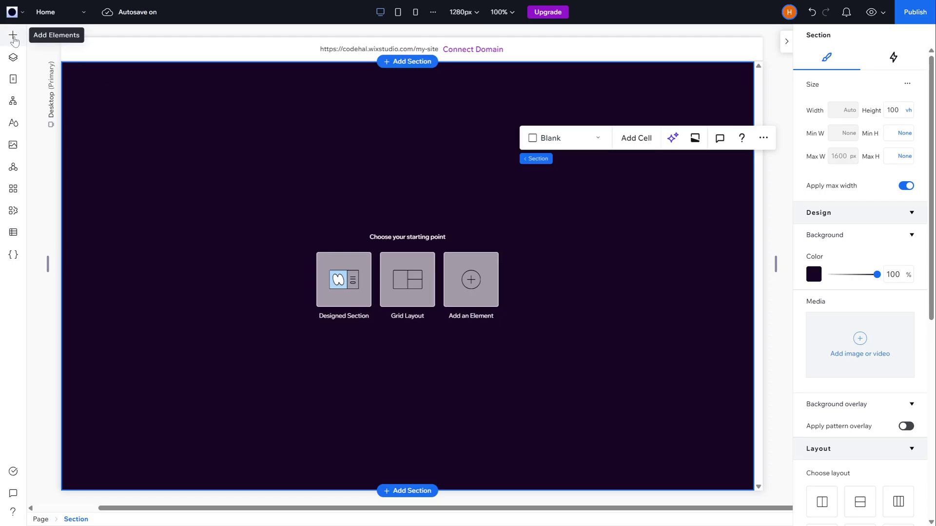
- Add a 330 × 210 px container and centre it in the section
left_click(13, 37)
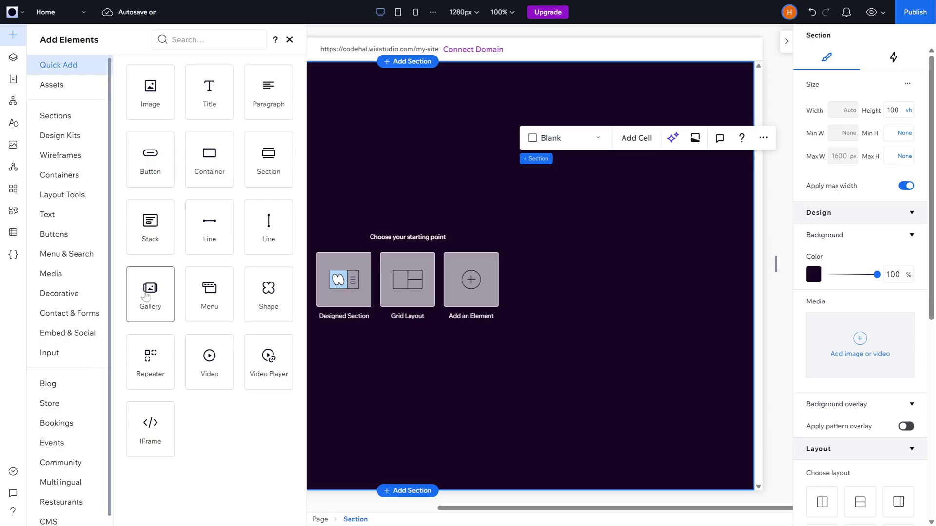
left_click_drag(268, 161, 604, 204)
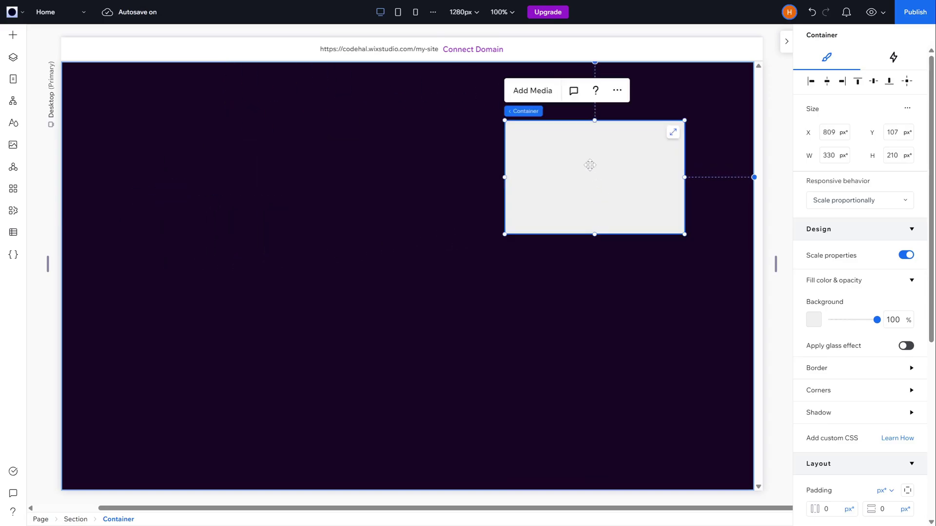
left_click_drag(591, 165, 405, 262)
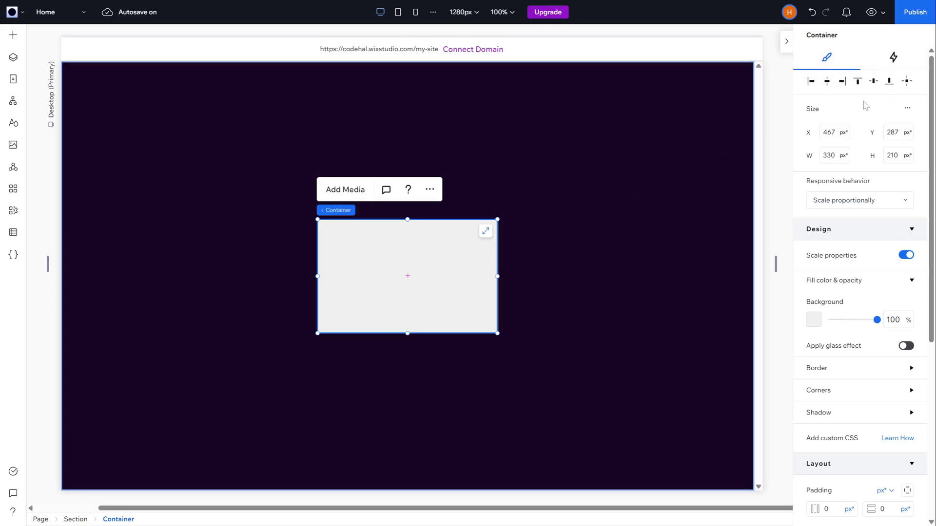
- Make the container a full-width, 90 px tall, fully transparent strip at the section top
left_click(829, 155)
key("Return")
left_click(892, 158)
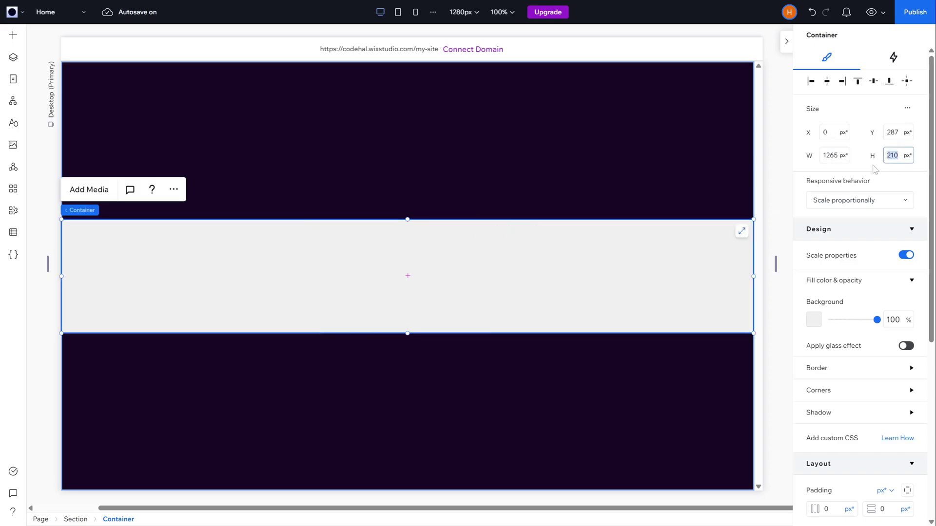
key("Return")
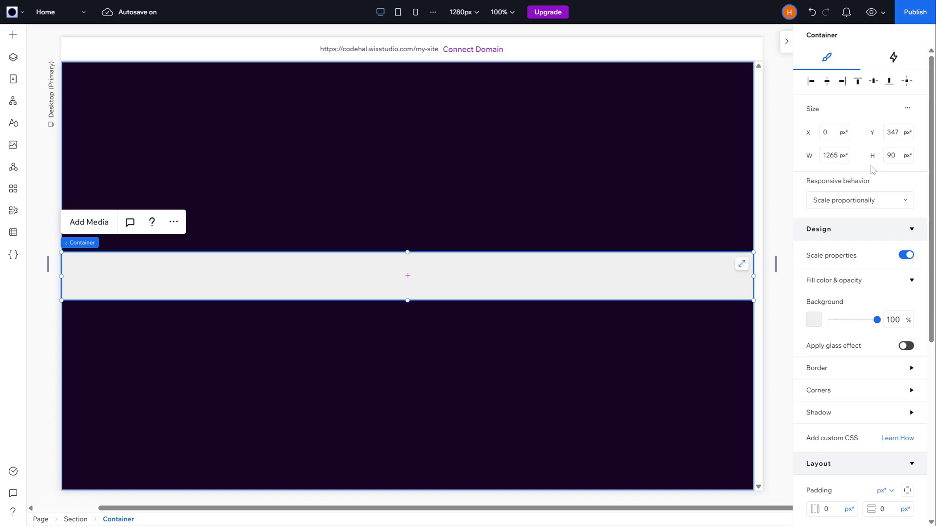
left_click(857, 82)
left_click(876, 321)
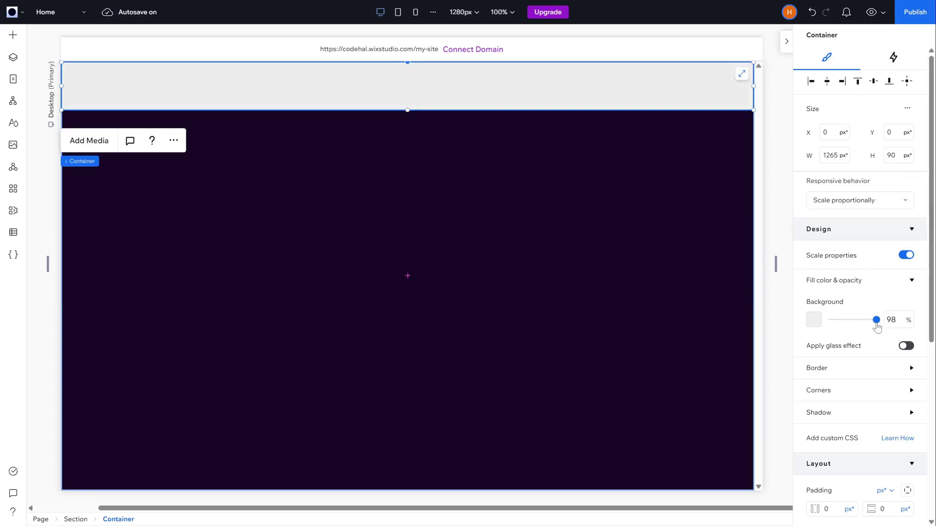
left_click_drag(875, 322, 820, 332)
scroll(851, 335, "down", 5)
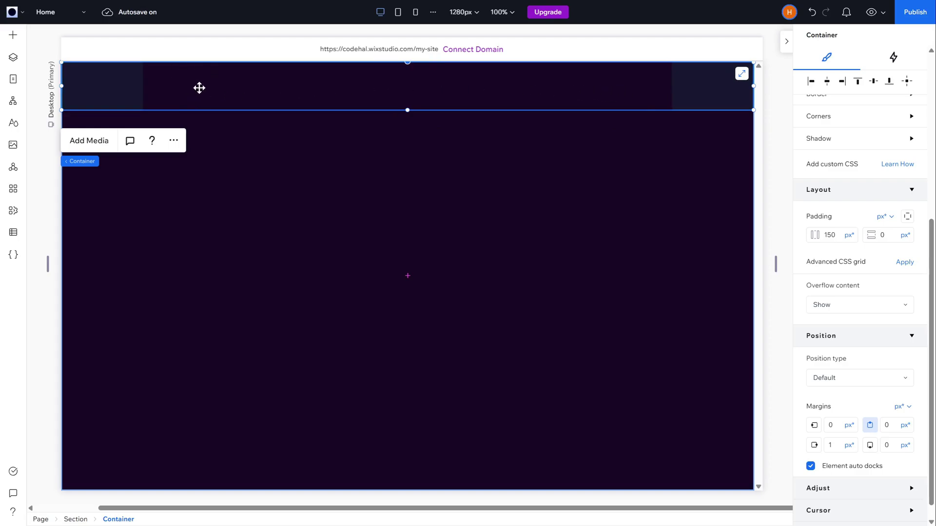
- Add the title 'Aevola.' to the header strip, aligned left and vertically centred
left_click(12, 35)
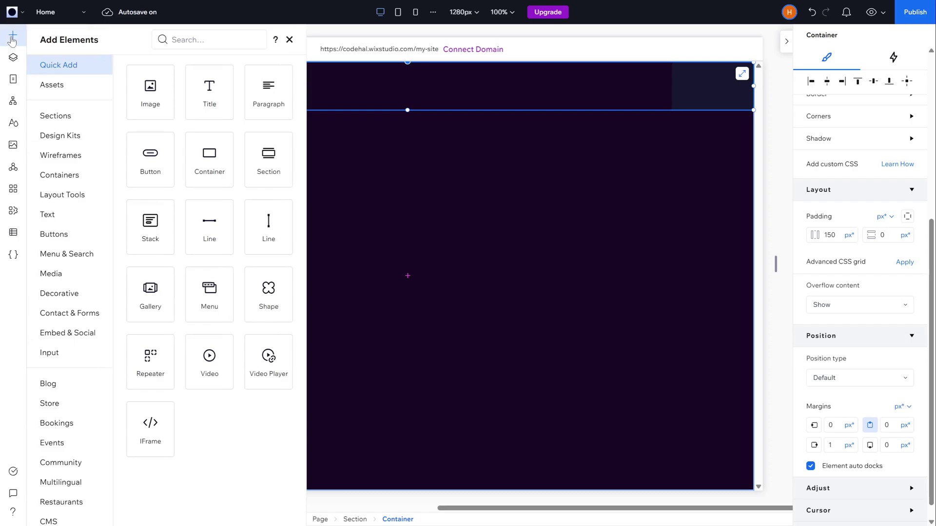
left_click_drag(265, 98, 221, 89)
left_click(193, 128)
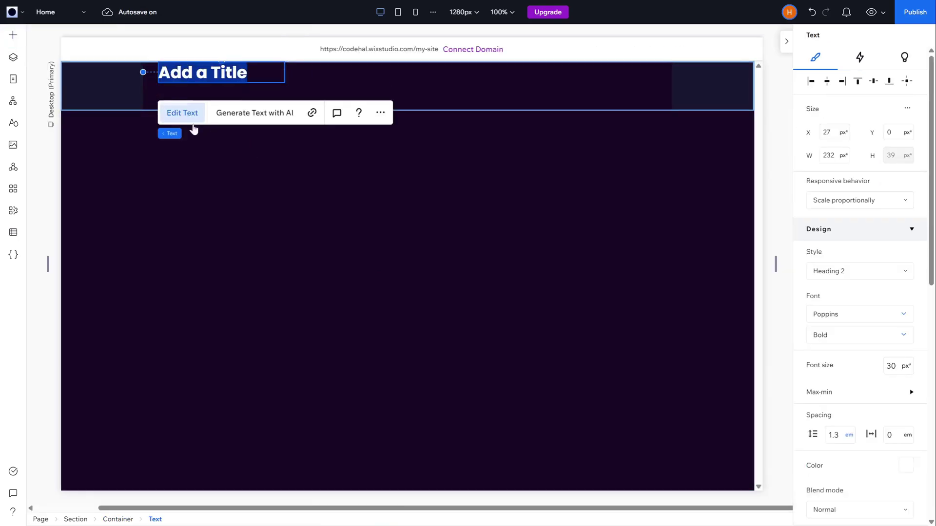
type("Aevola.")
key("Escape")
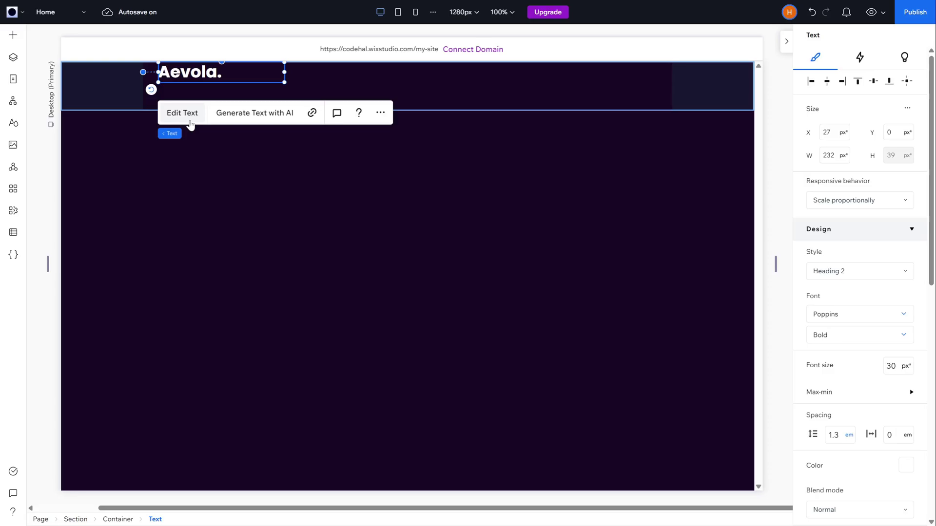
left_click(811, 82)
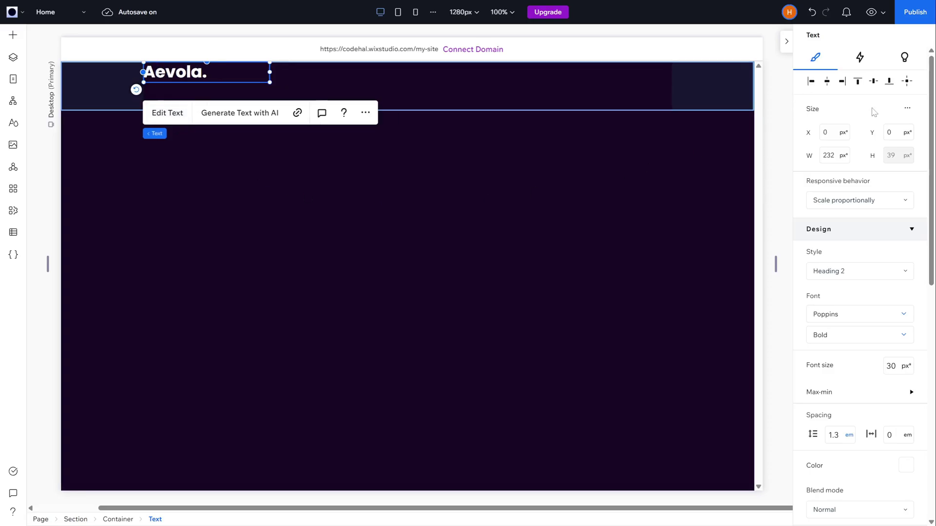
left_click(874, 82)
left_click(491, 88)
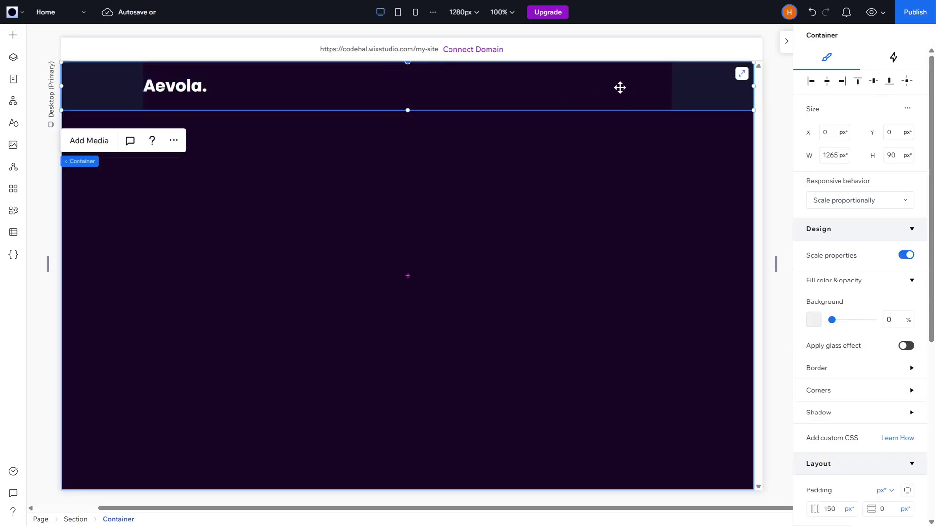
- Place a horizontal menu at the right side of the header
left_click(13, 34)
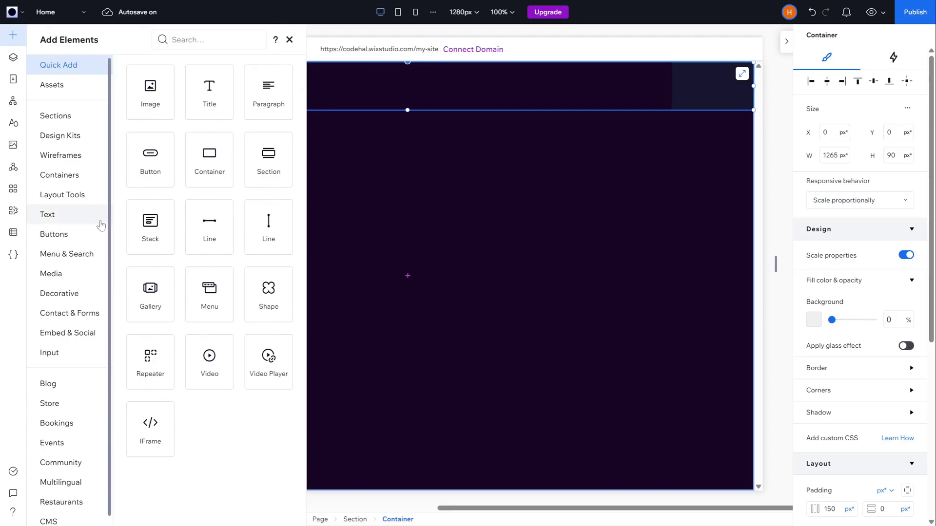
left_click(59, 254)
left_click_drag(319, 90, 571, 87)
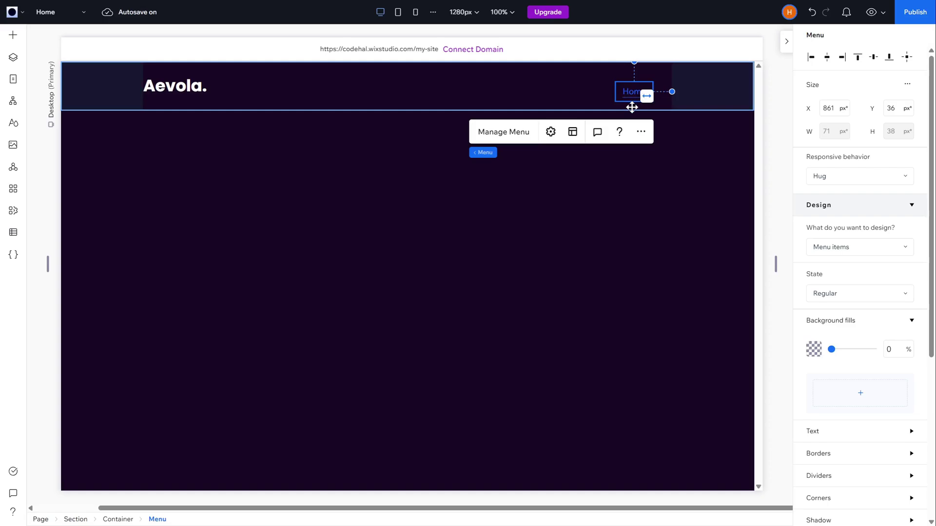
- Link the menu's Home item to the Top of Page anchor on the Home page
left_click(504, 131)
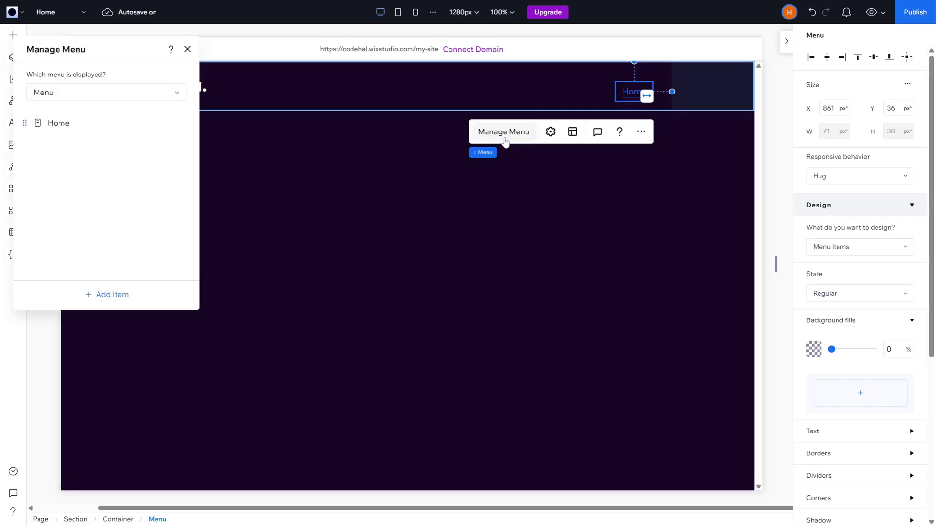
left_click(183, 123)
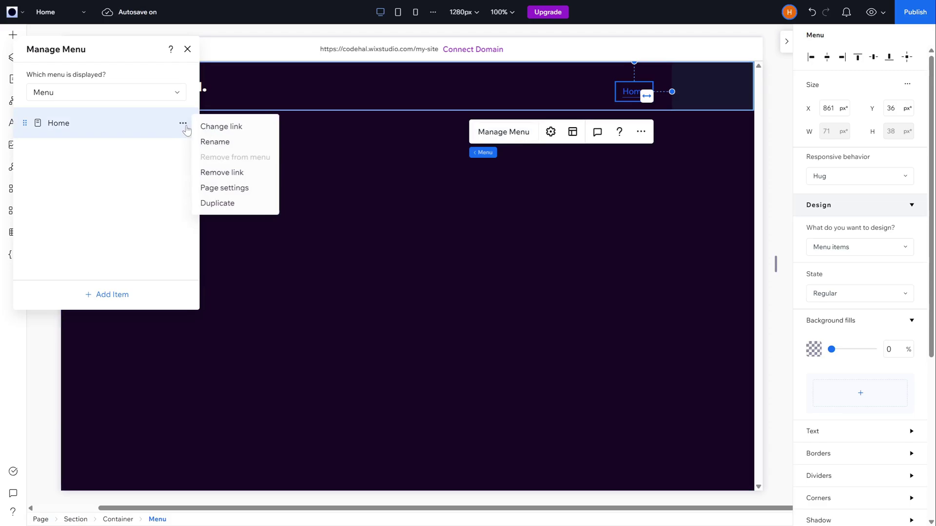
left_click(247, 126)
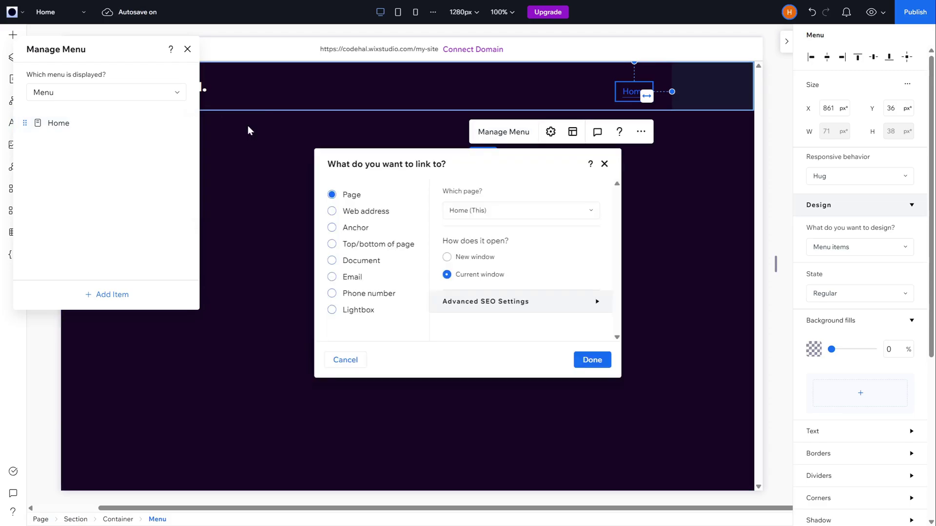
left_click(348, 228)
left_click(521, 211)
left_click(483, 253)
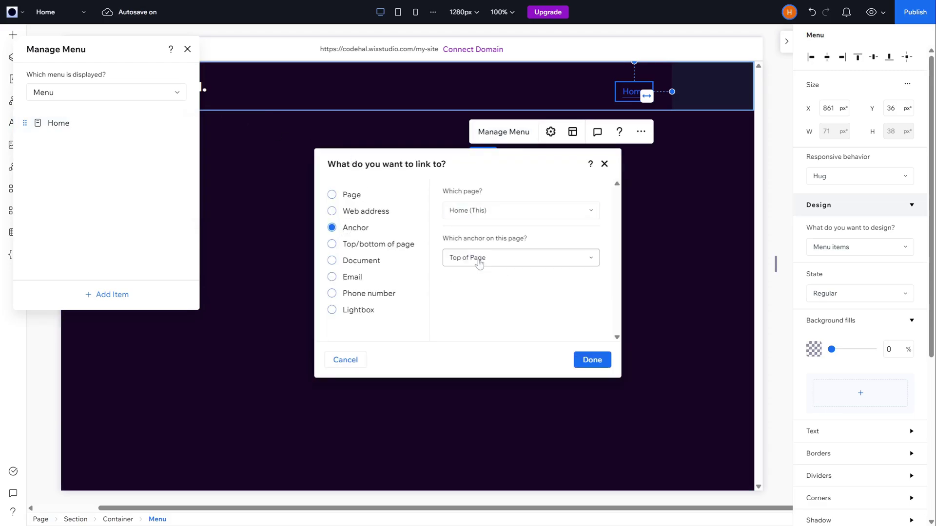
left_click(585, 360)
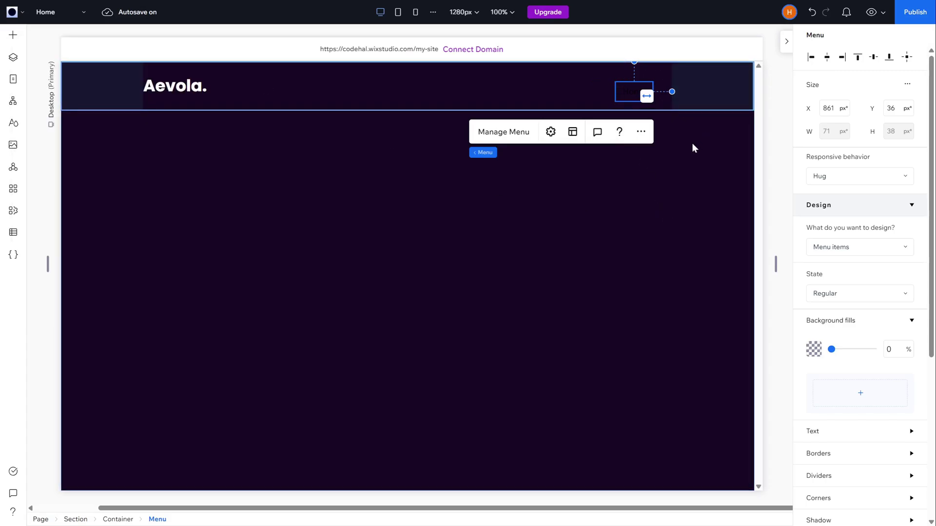
- Style the menu text as white Poppins at 18 px
scroll(828, 215, "down", 5)
left_click(829, 212)
left_click(862, 298)
type("pop")
left_click(800, 339)
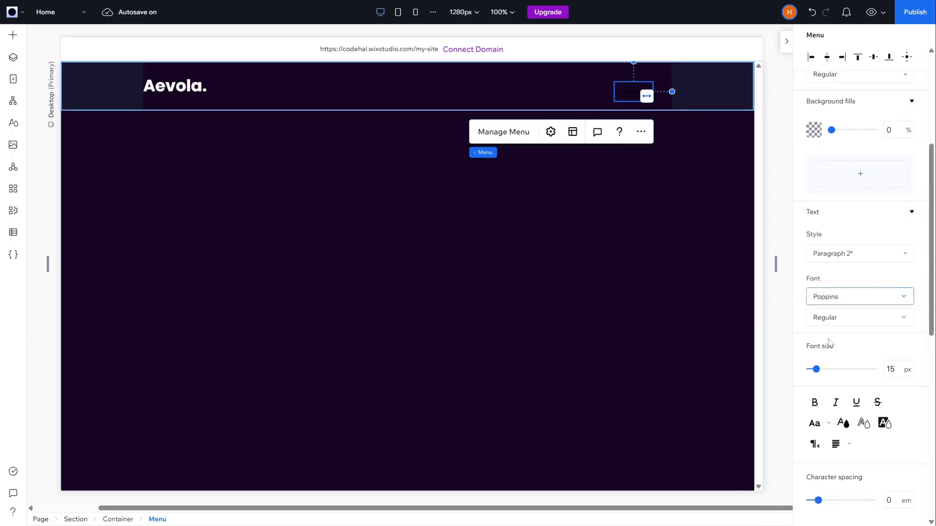
double_click(891, 369)
type("18")
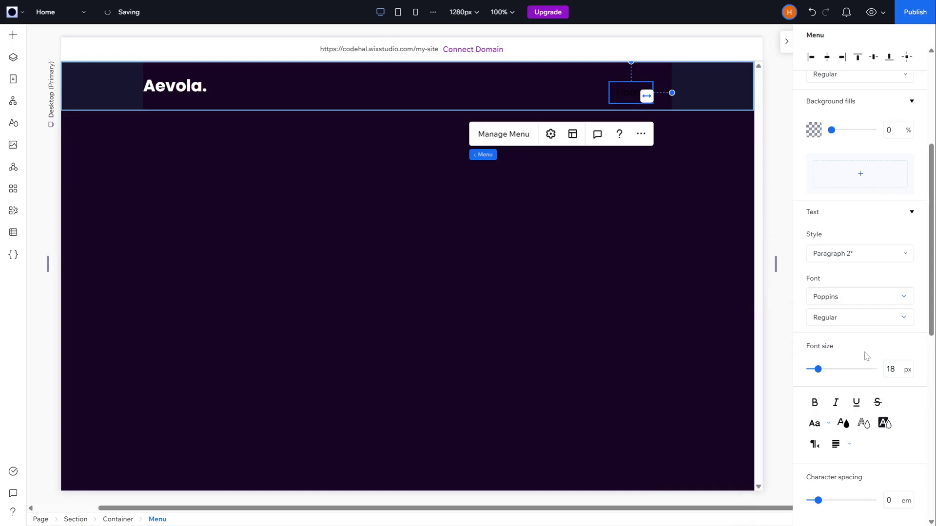
left_click(842, 423)
left_click(824, 407)
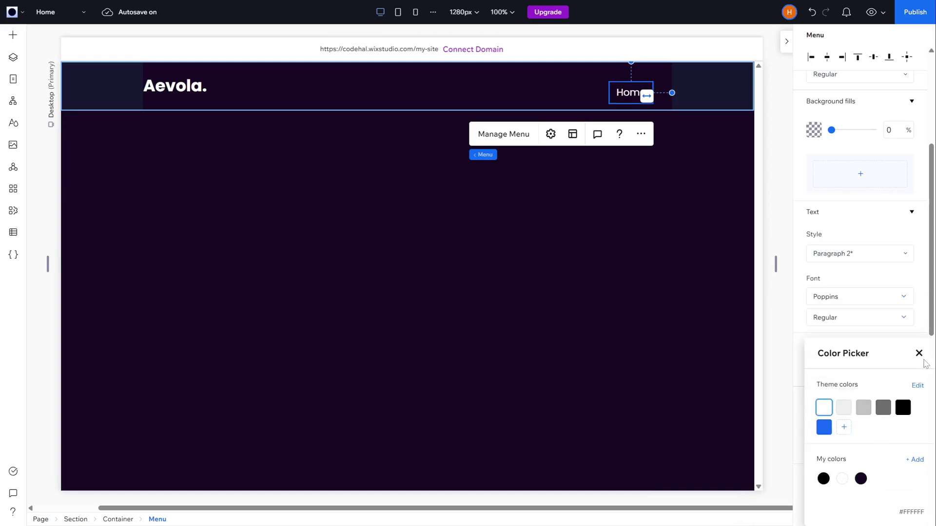
left_click(919, 353)
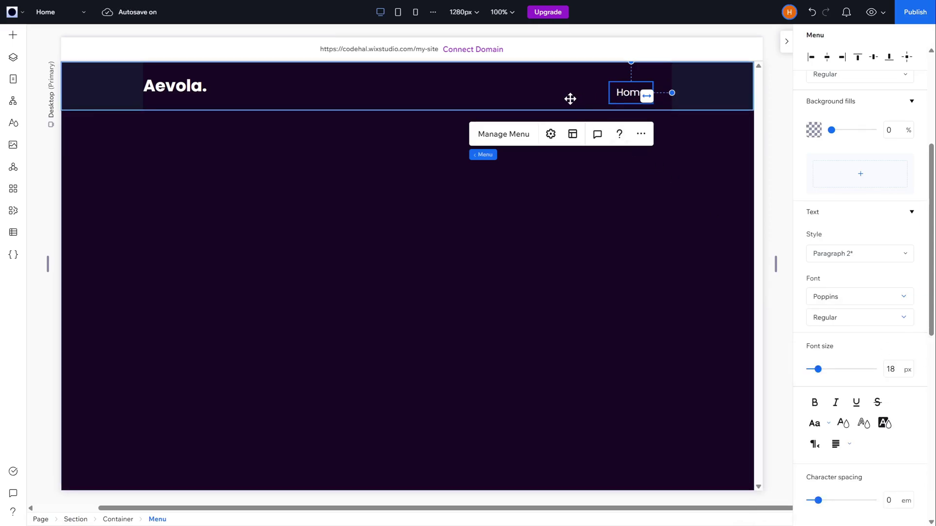
- Add About, Experience, Innovation and Contact menu items by duplicating Home
left_click(503, 134)
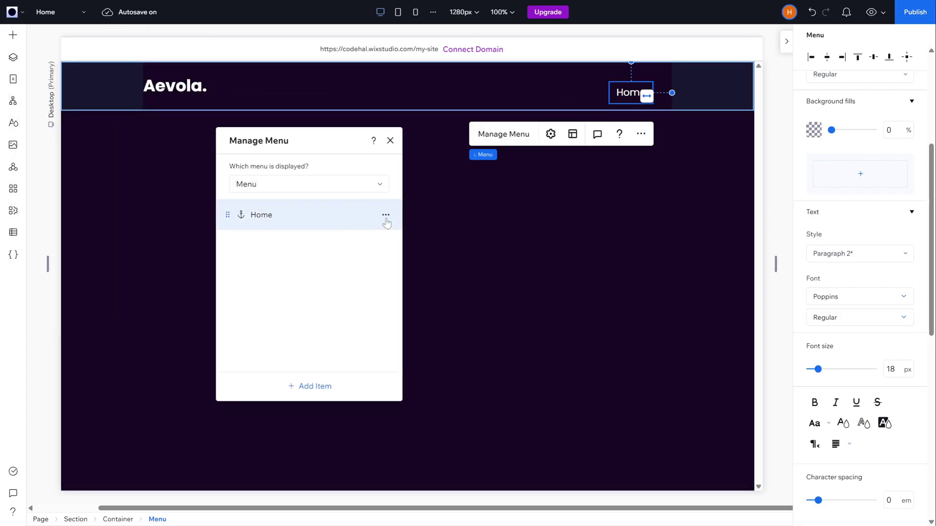
left_click(386, 216)
left_click(435, 278)
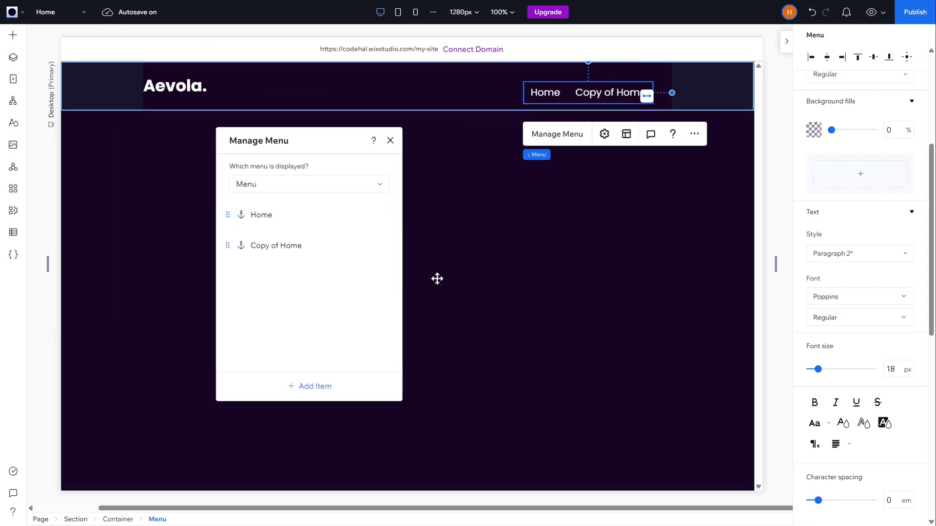
type("About")
left_click(385, 245)
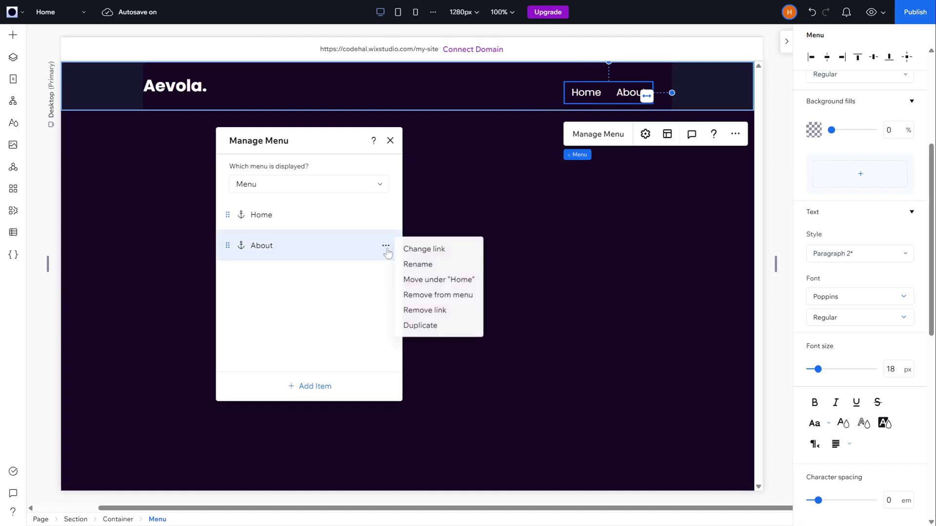
left_click(418, 323)
type("Experience")
left_click(385, 276)
left_click(417, 354)
type("Innovation")
left_click(385, 306)
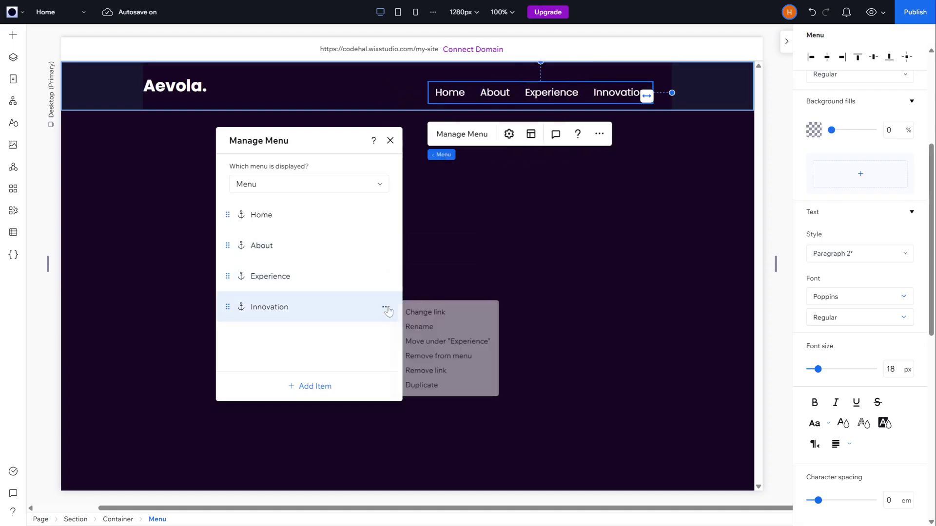
left_click(418, 385)
type("Contact")
key("Return")
left_click(390, 141)
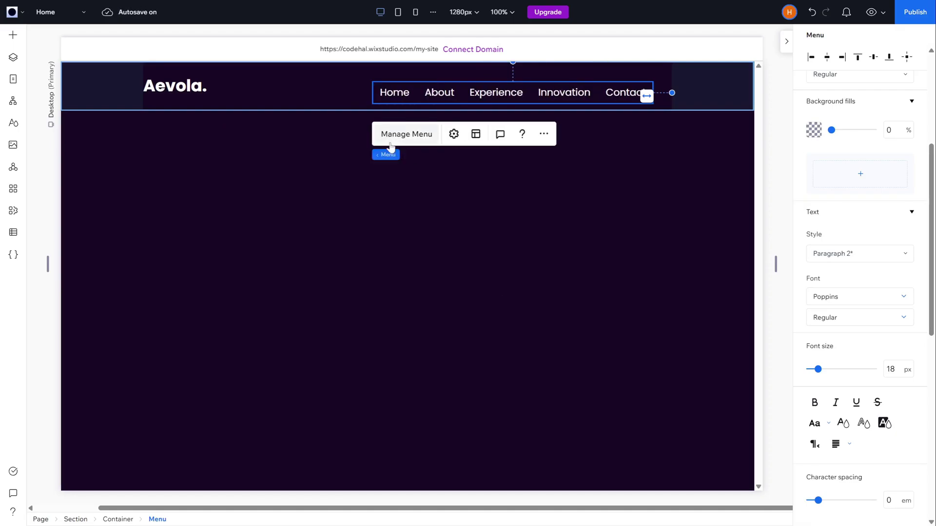
- Align the menu right and vertically centred, then preview the site and return to editing
left_click(844, 60)
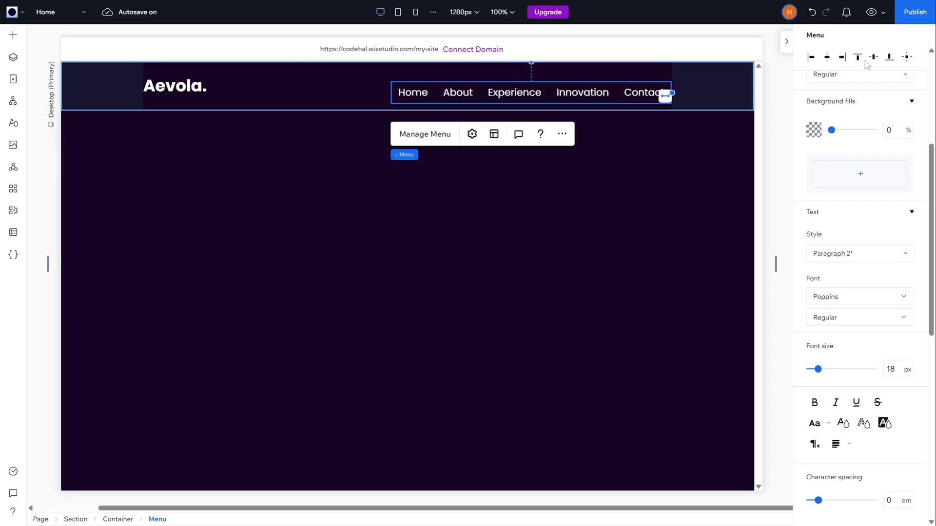
left_click(874, 58)
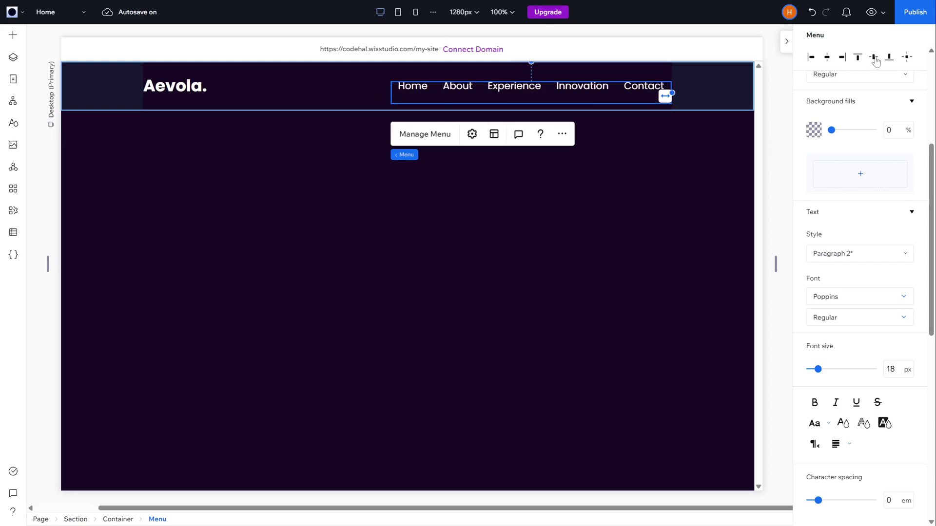
left_click(872, 13)
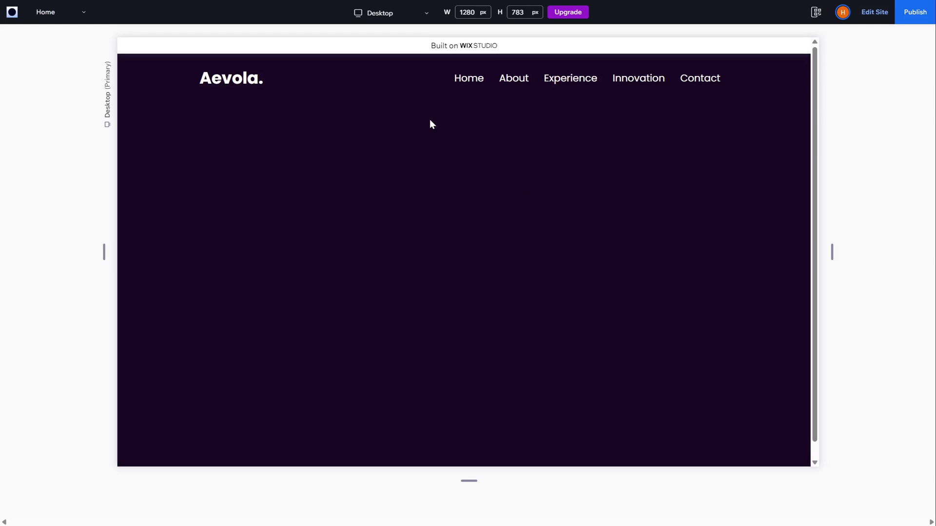
left_click(874, 12)
- Add a title reading AEVOLA to the hero section
left_click(529, 298)
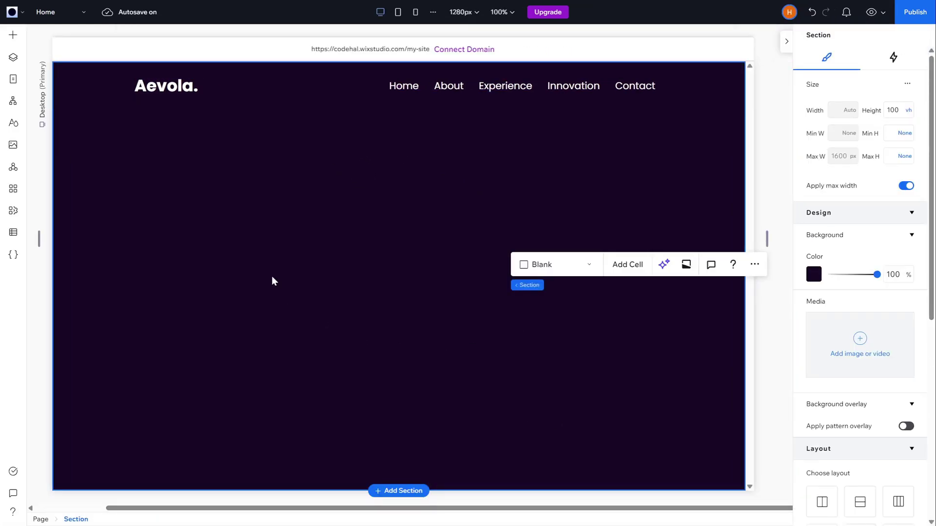
left_click(13, 34)
mouse_move(73, 66)
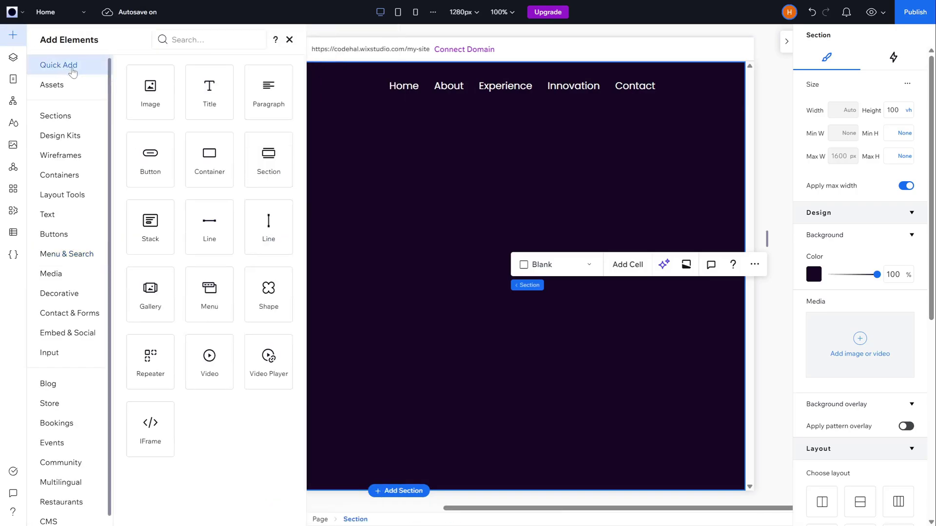
left_click_drag(209, 216, 395, 229)
type("AEVOLA")
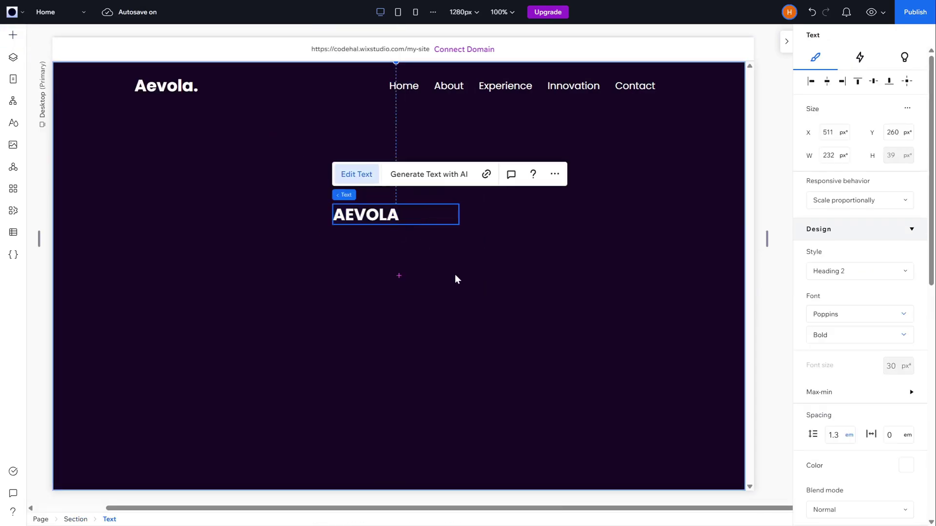
- Set AEVOLA to 200 px, widen its box, and centre it in the section
scroll(867, 292, "down", 3)
left_click(891, 201)
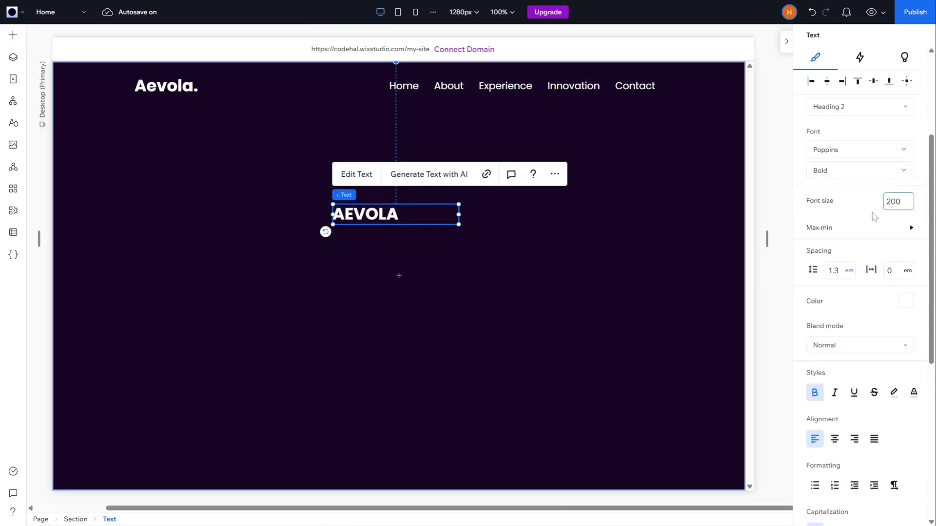
key("Return")
left_click_drag(361, 384, 704, 288)
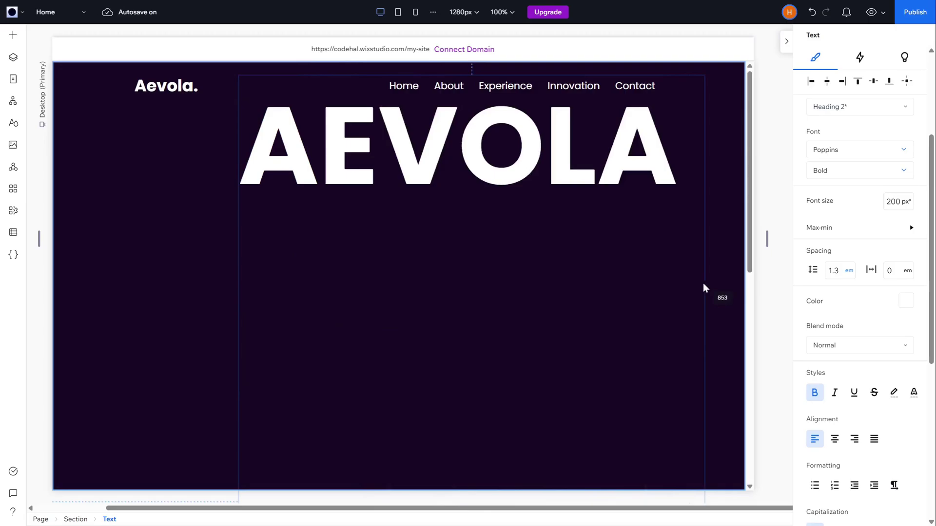
left_click(833, 439)
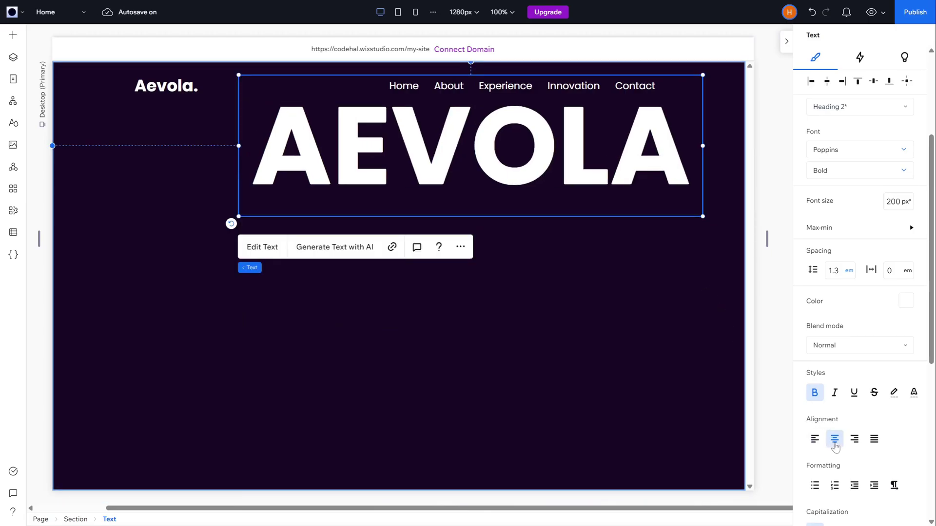
left_click(907, 82)
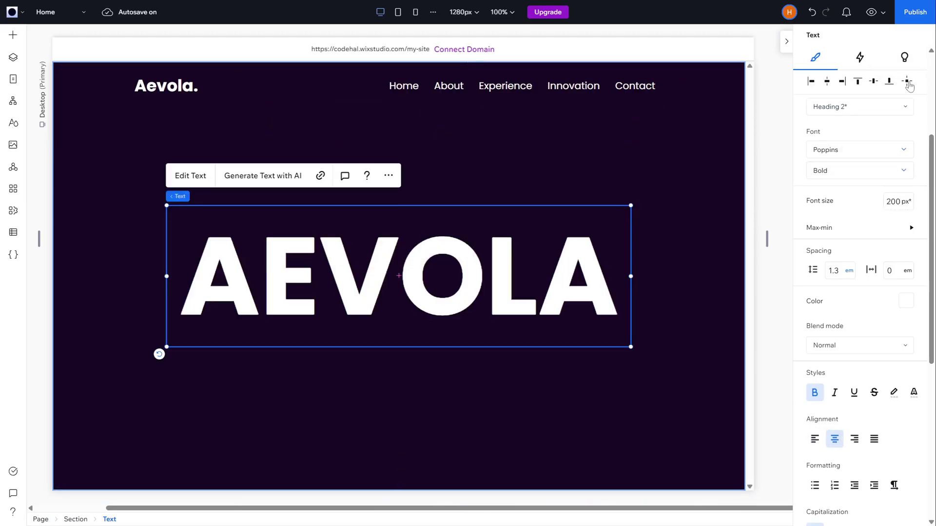
- Add a paragraph describing Aevola under the AEVOLA heading, widen it, and centre its text
left_click(13, 35)
left_click_drag(266, 100, 481, 382)
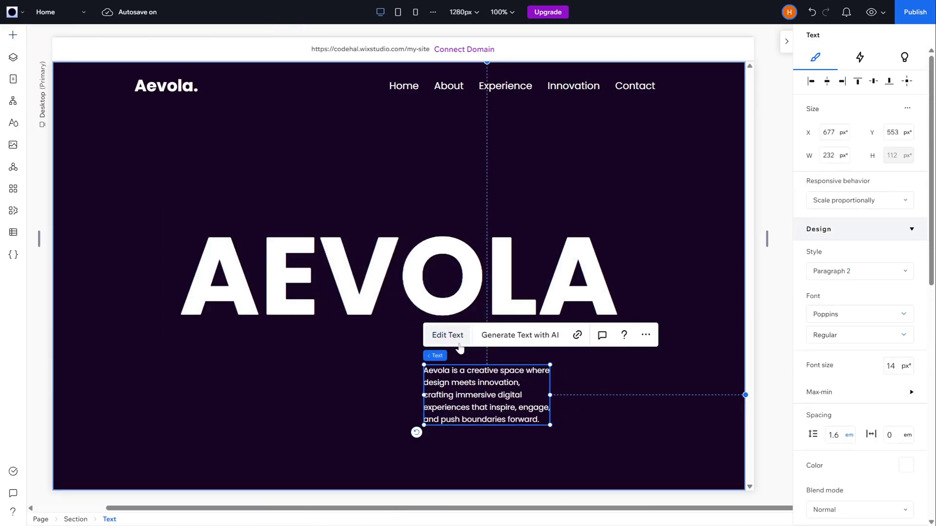
left_click_drag(423, 395, 186, 387)
scroll(870, 416, "down", 5)
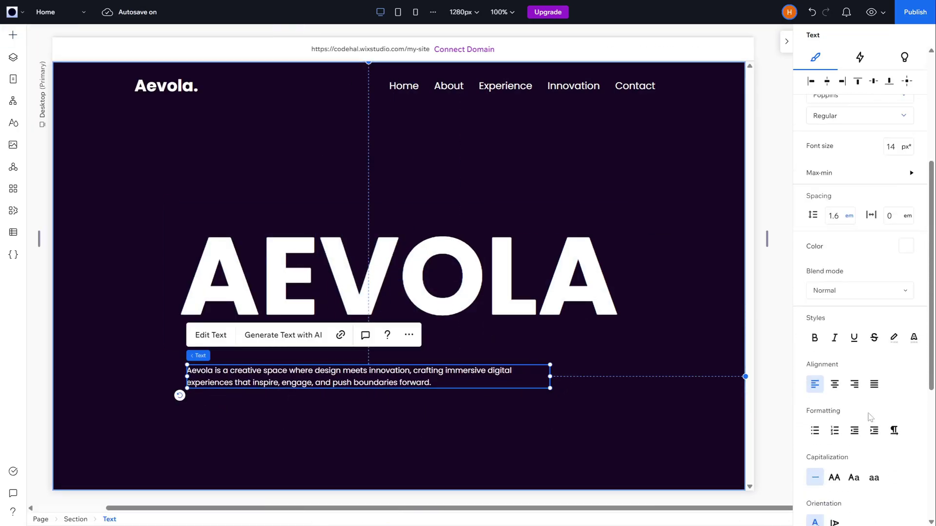
left_click(835, 387)
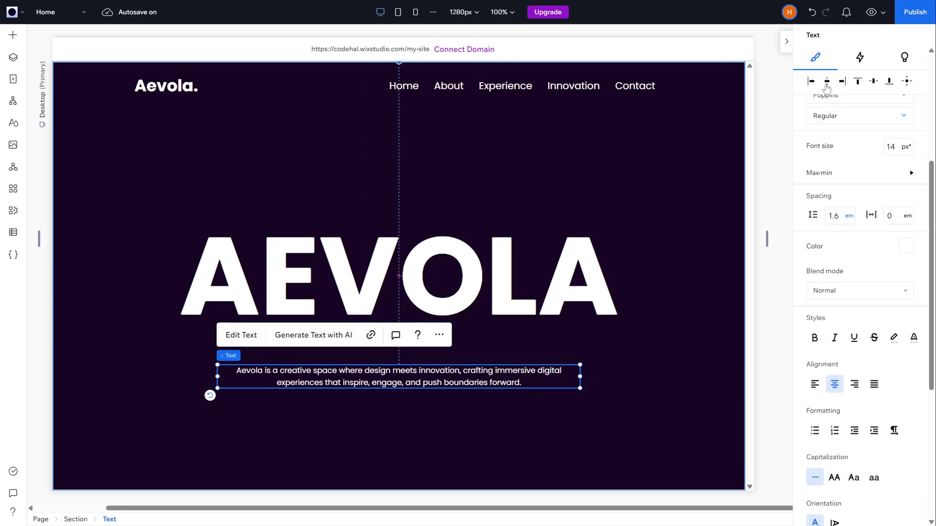
left_click(13, 35)
- Add a button below the paragraph labelled 'Start Exploring'
left_click_drag(210, 168, 488, 428)
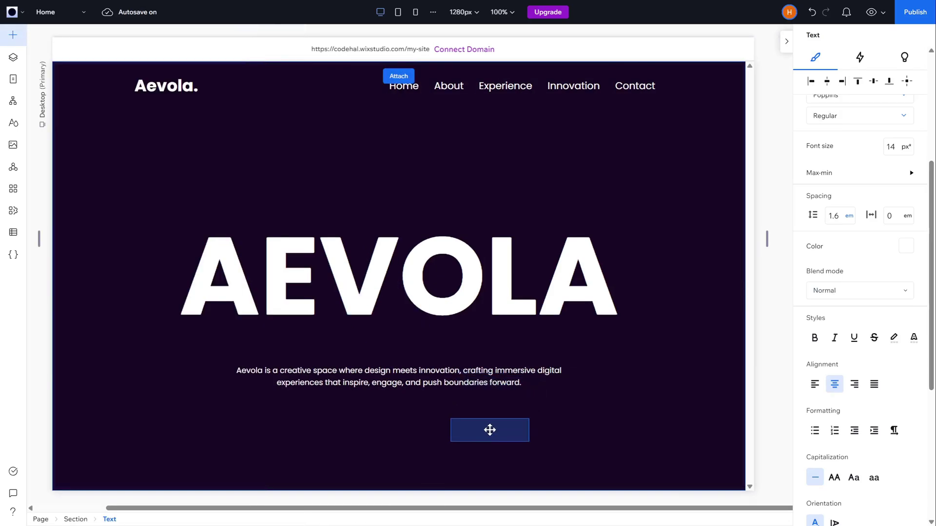
left_click(480, 388)
type("Start Exploring")
- Fill the button with a custom purple colour
mouse_move(690, 352)
left_click(685, 325)
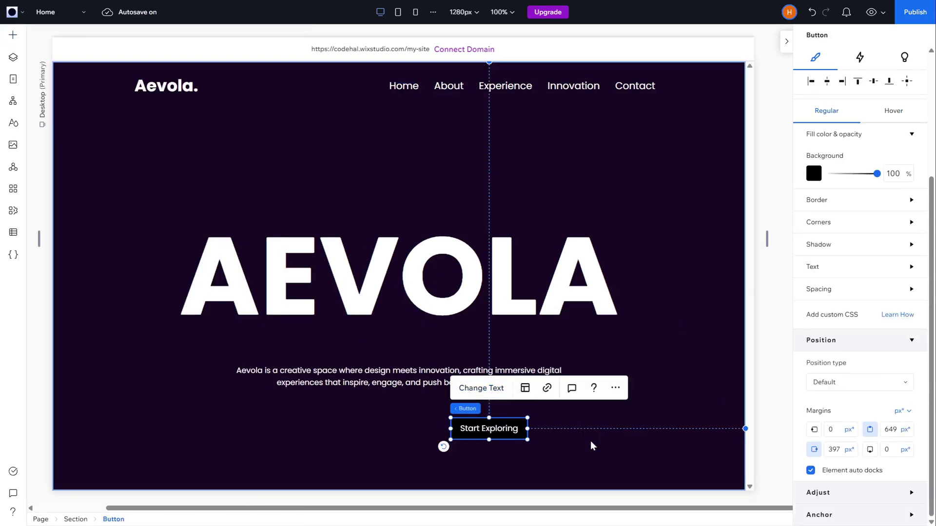
left_click(814, 174)
left_click(843, 263)
left_click(905, 382)
left_click(918, 190)
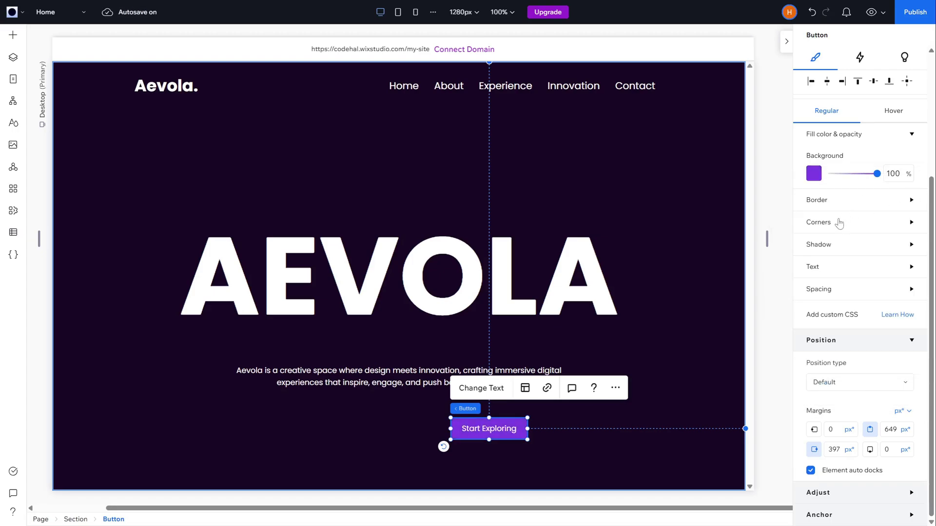
- Round all the button's corners with a 100 px radius
left_click(837, 223)
left_click(821, 259)
type("100")
key("Return")
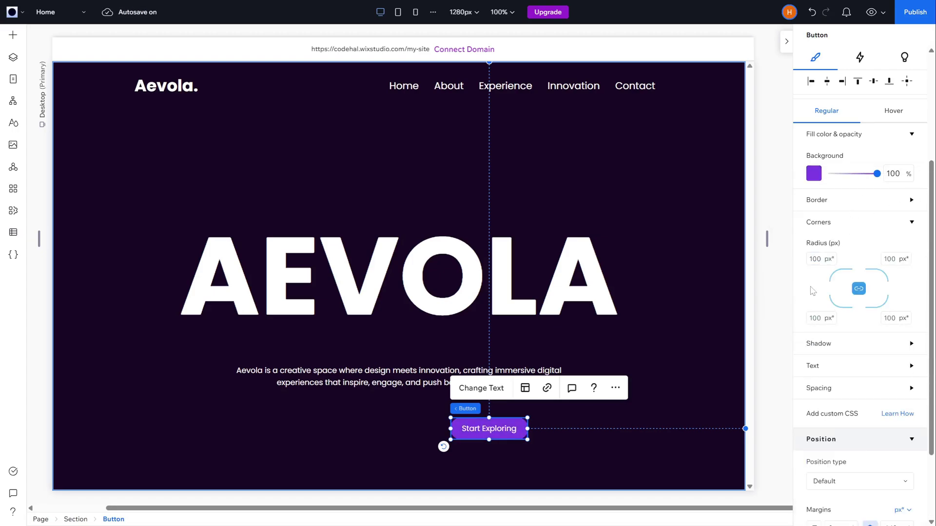
- Change the button label's font size in its text settings
scroll(828, 332, "down", 2)
left_click(844, 270)
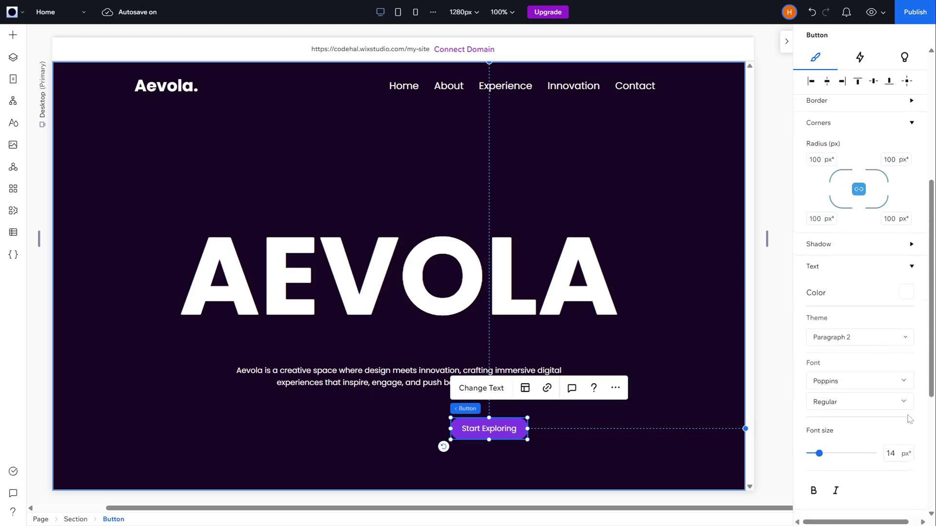
scroll(847, 254, "down", 3)
left_click(898, 234)
type("18")
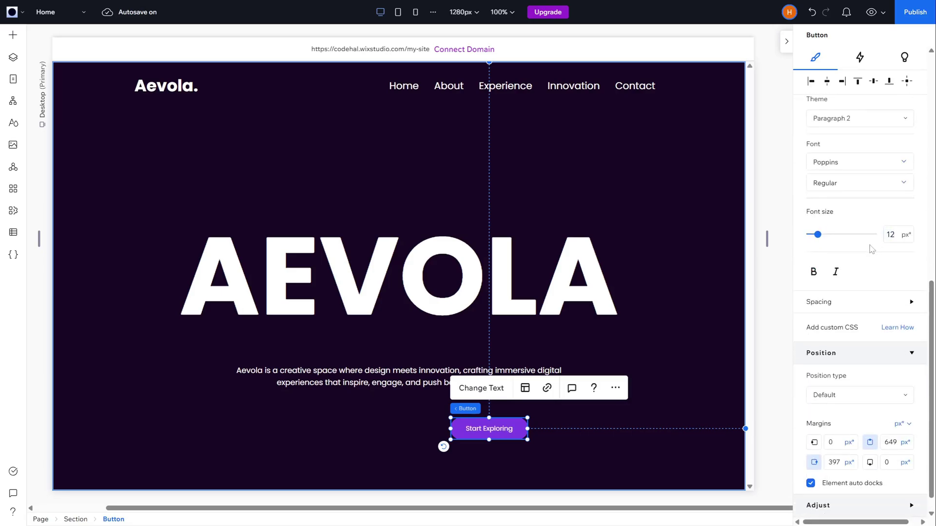
scroll(872, 247, "up", 10)
left_click(892, 156)
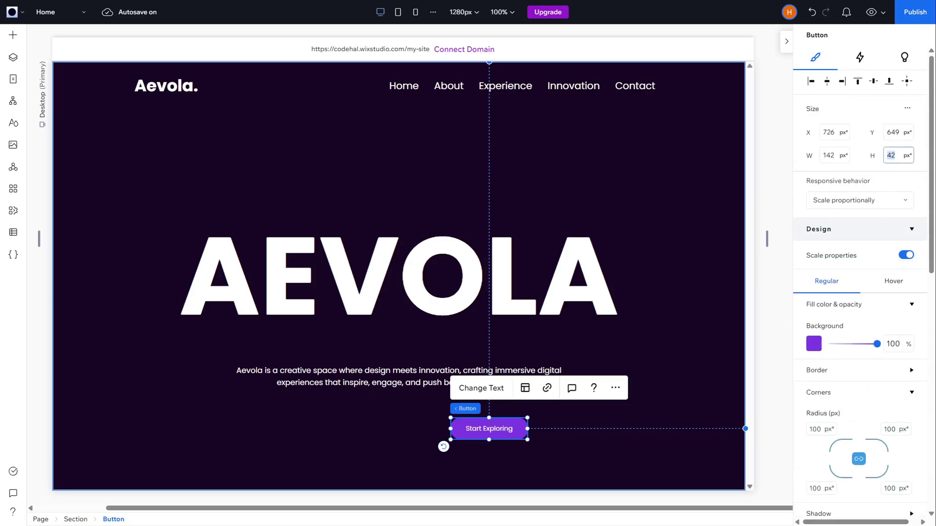
- Make the button 38 px tall, centre it, and stack heading, paragraph and button vertically
key("Return")
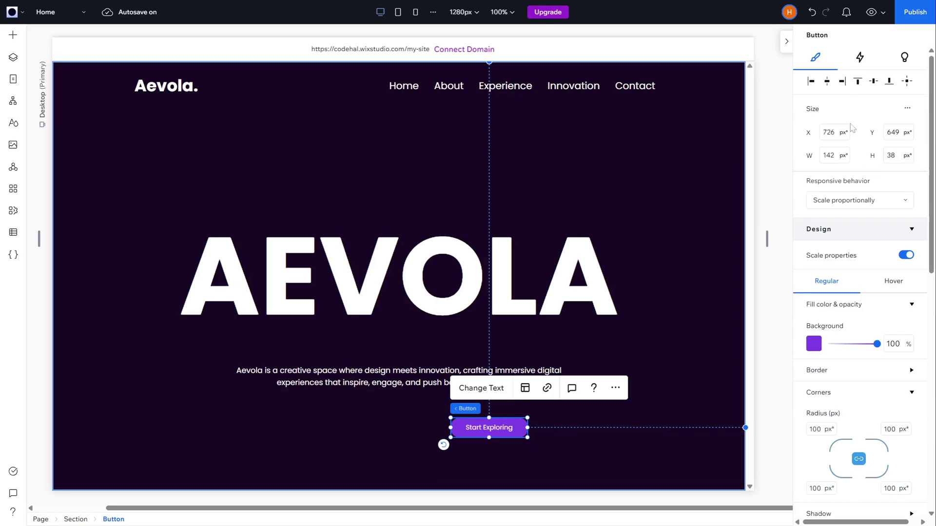
left_click(827, 81)
left_click(447, 291)
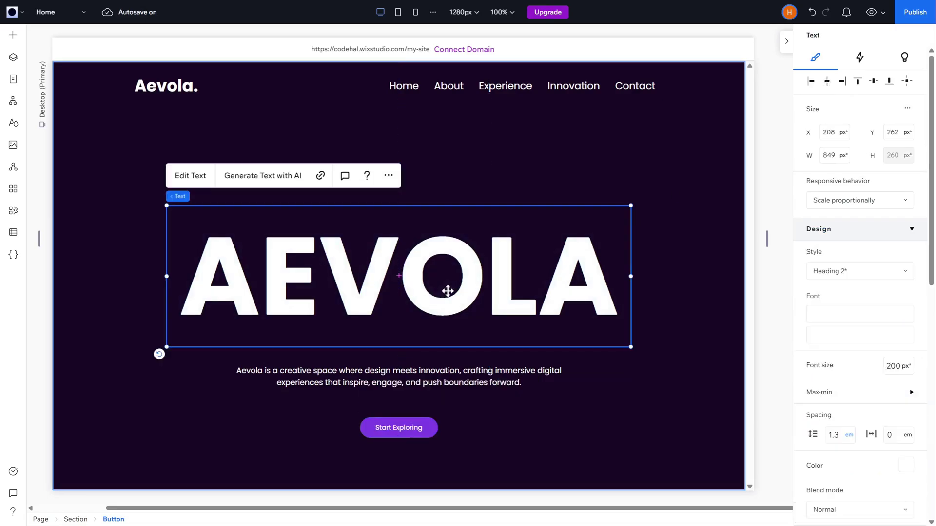
left_click(446, 378, "shift")
left_click(414, 429, "shift")
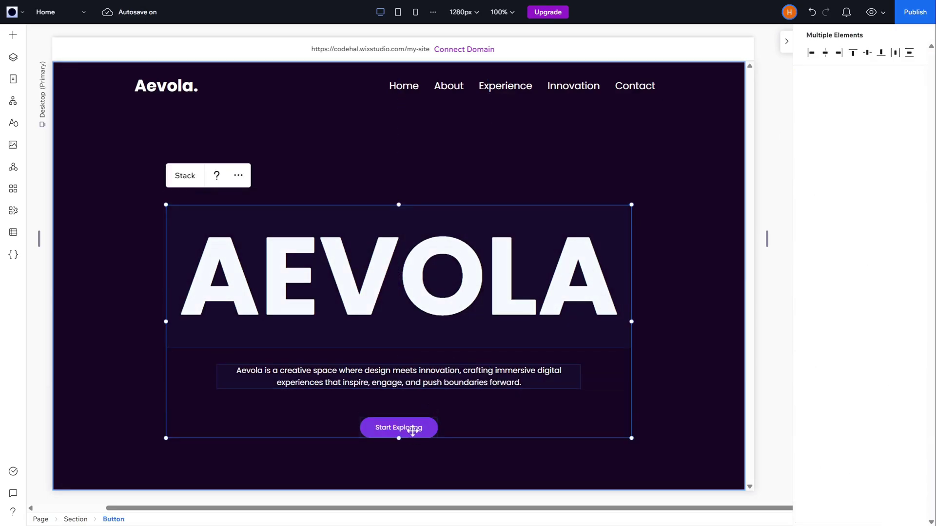
left_click(186, 181)
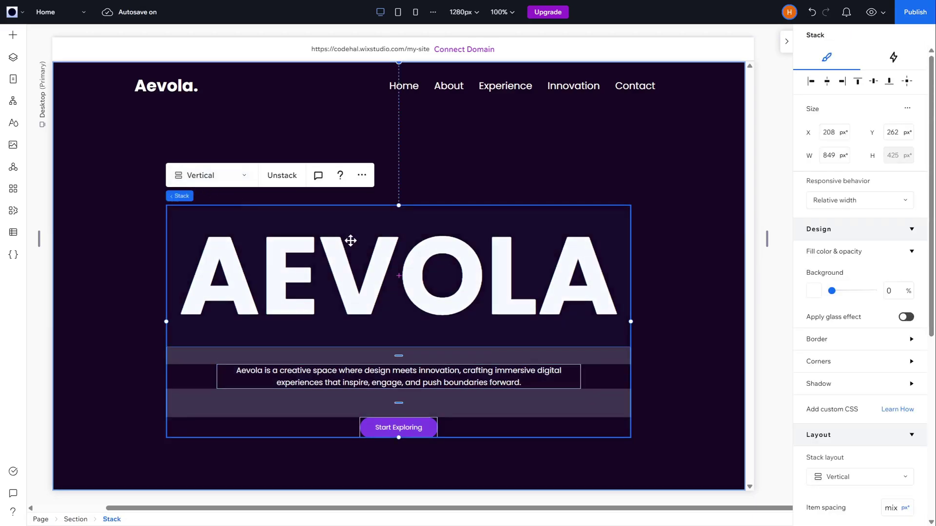
- Set the stack gaps to 0 px below the heading and 40 px above the button
left_click(399, 355)
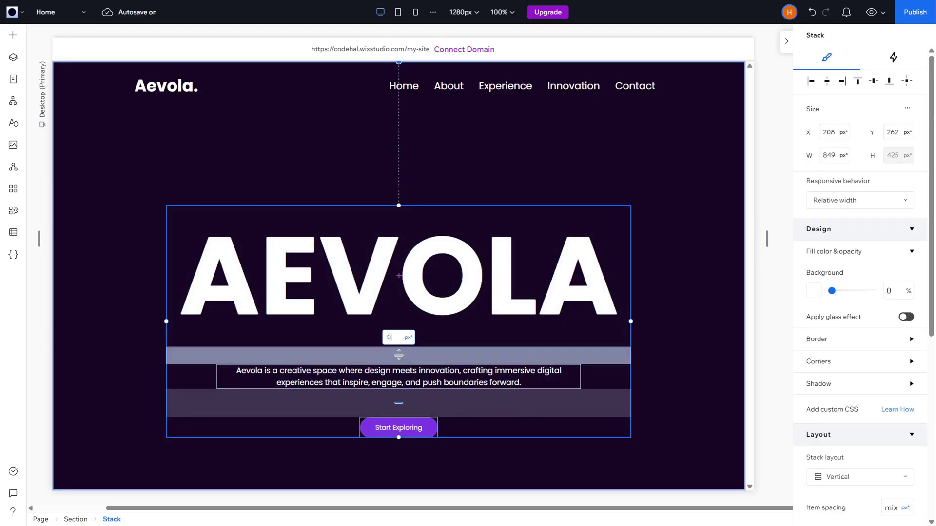
type("0")
key("Return")
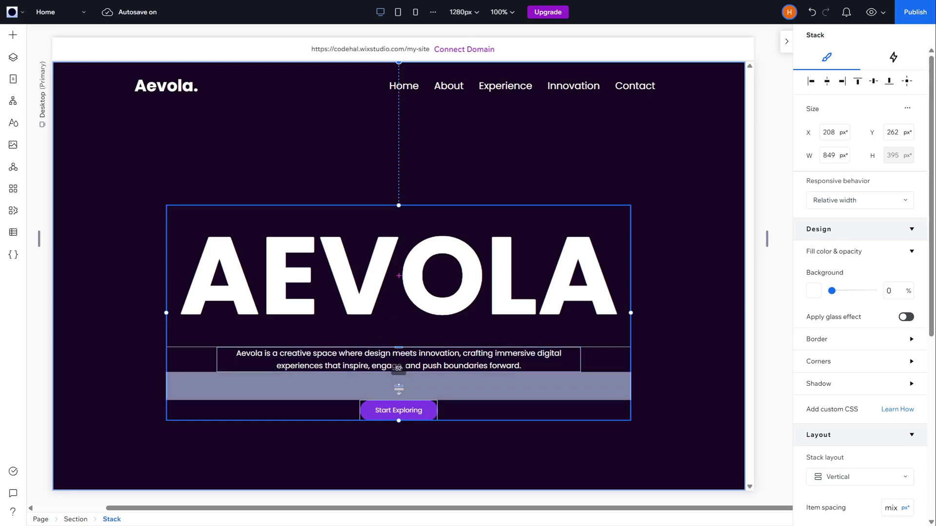
left_click(398, 389)
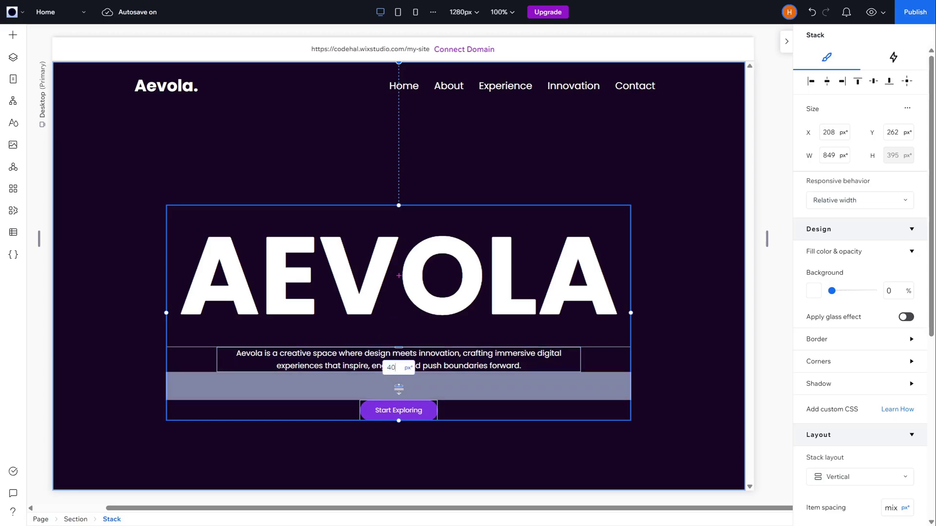
key("Return")
left_click(682, 360)
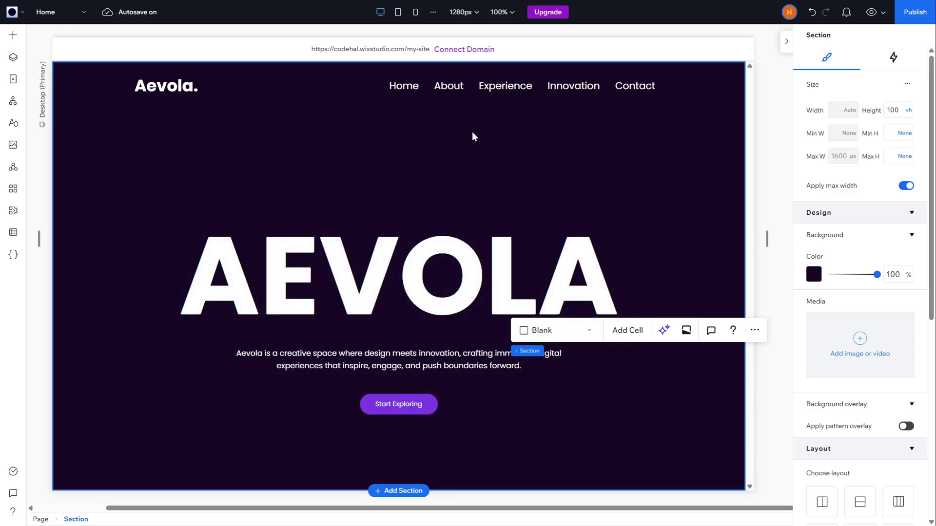
- Give the header container a 1.2 s Slide entrance animation coming in from the top
left_click(306, 82)
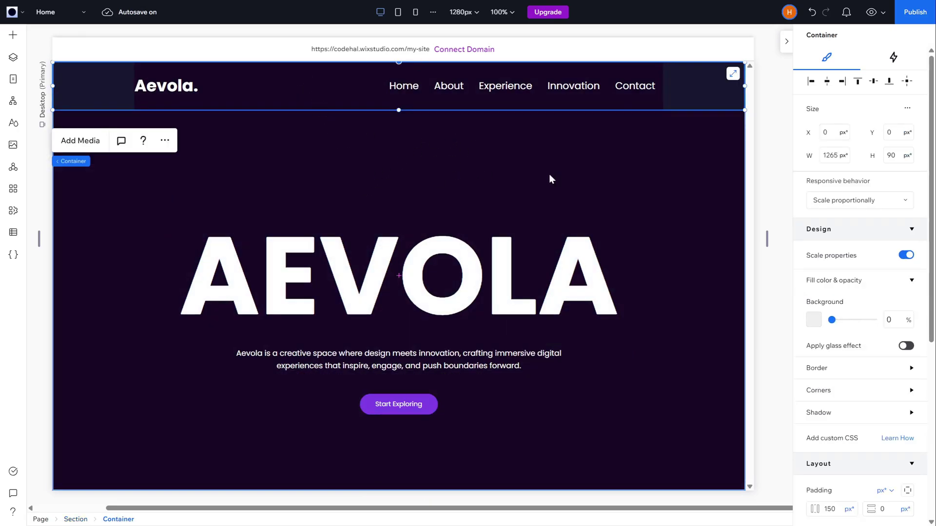
left_click(893, 58)
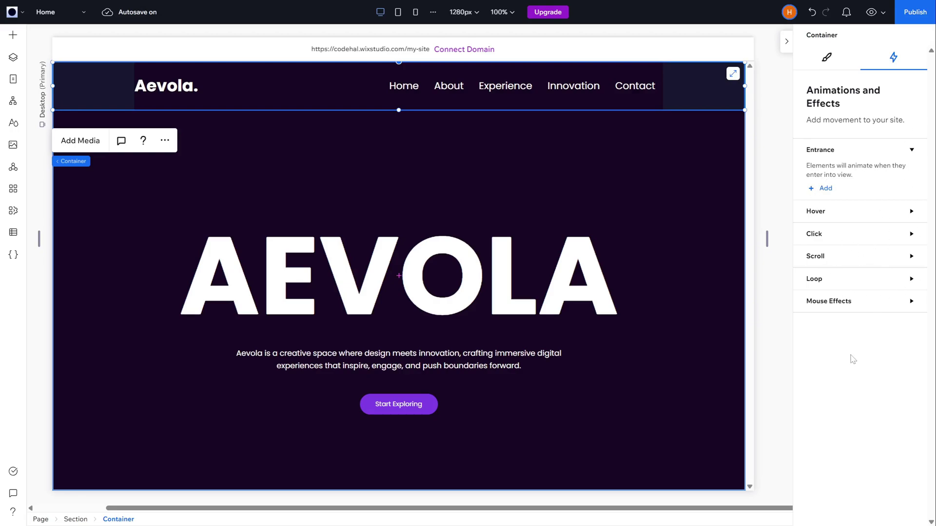
left_click(825, 190)
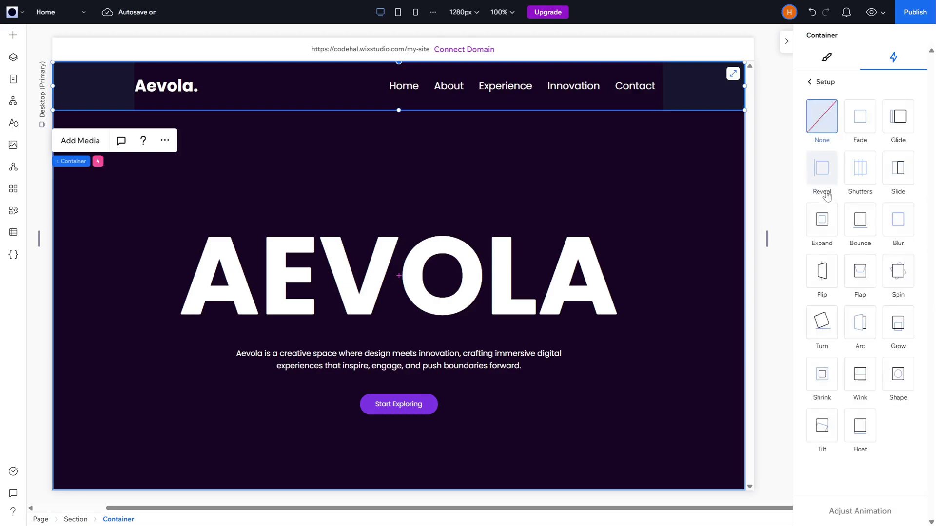
left_click(861, 279)
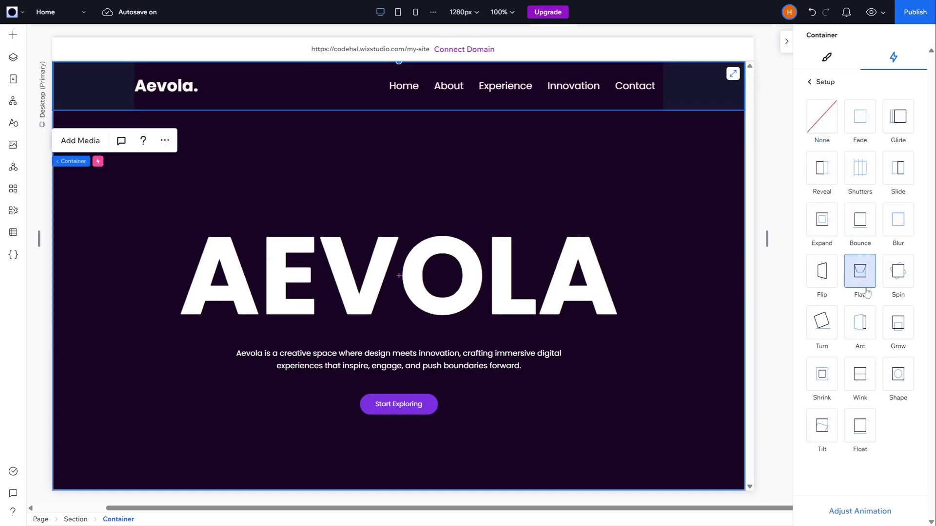
left_click(864, 326)
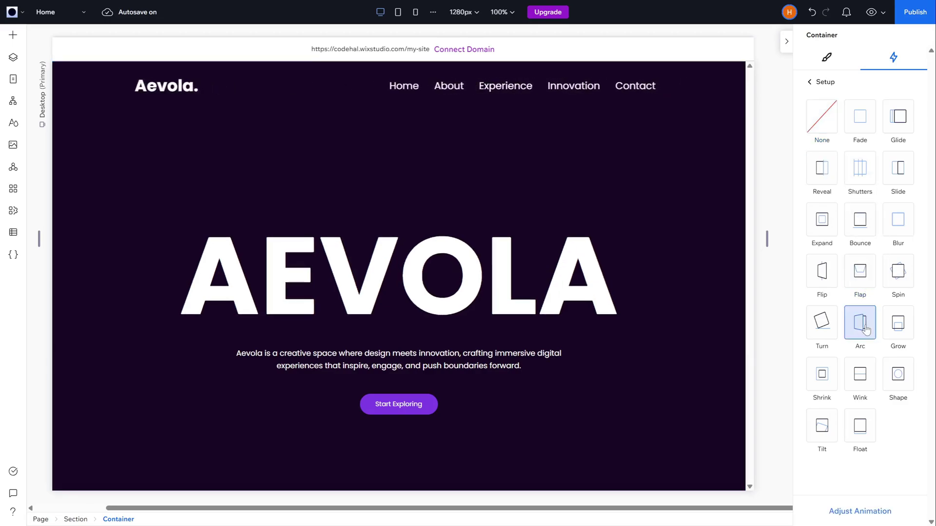
left_click(811, 332)
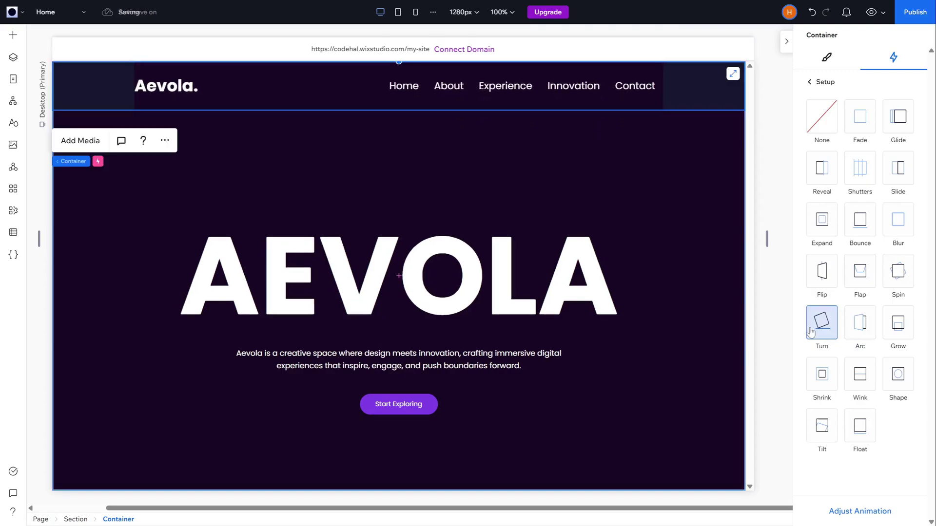
left_click(901, 183)
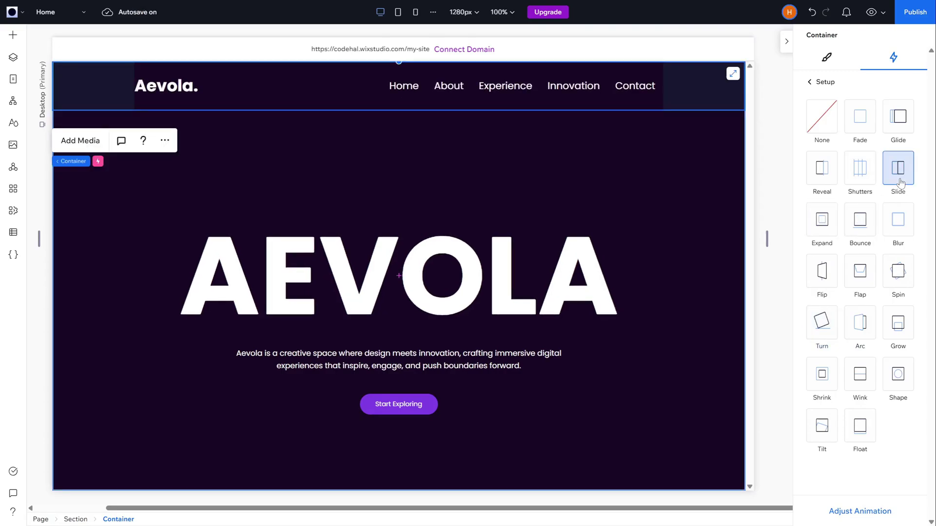
left_click(859, 512)
left_click(860, 125)
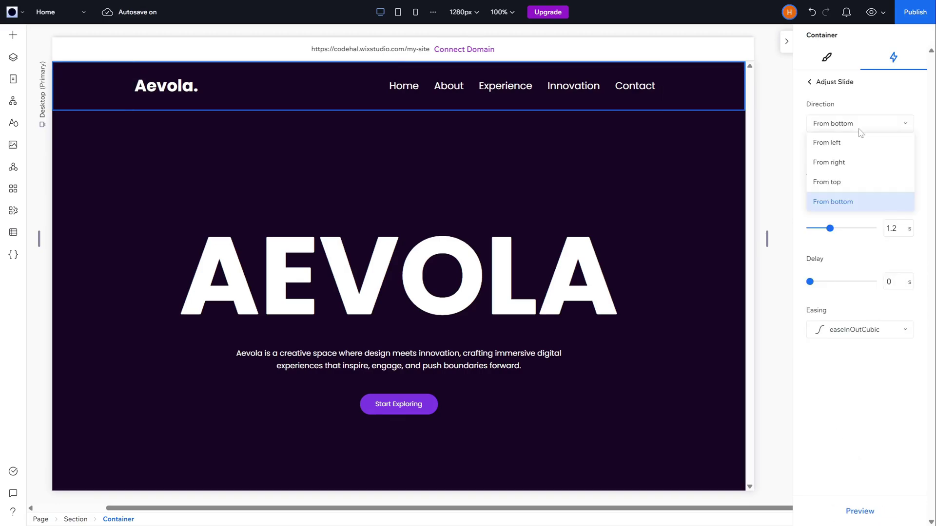
left_click(829, 181)
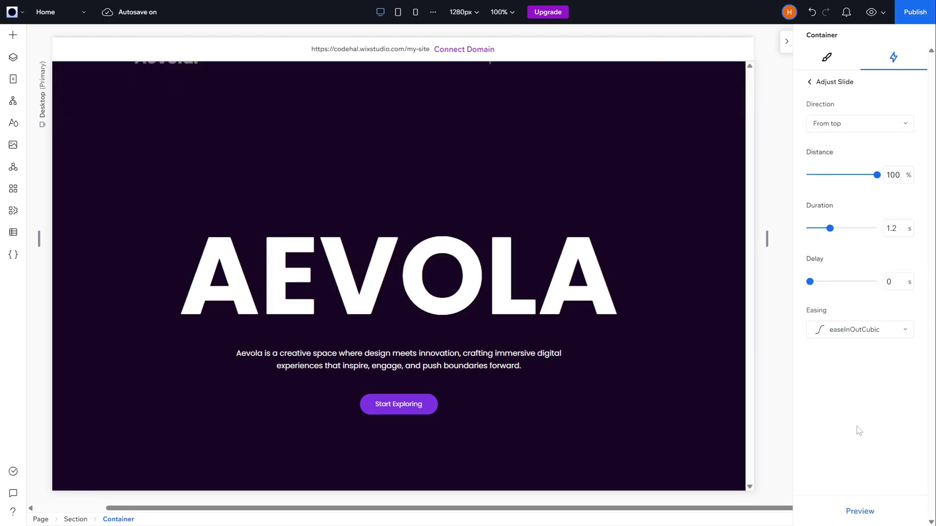
- Make the AEVOLA heading and paragraph slide in, delaying the paragraph by 0.5 s
left_click(467, 285)
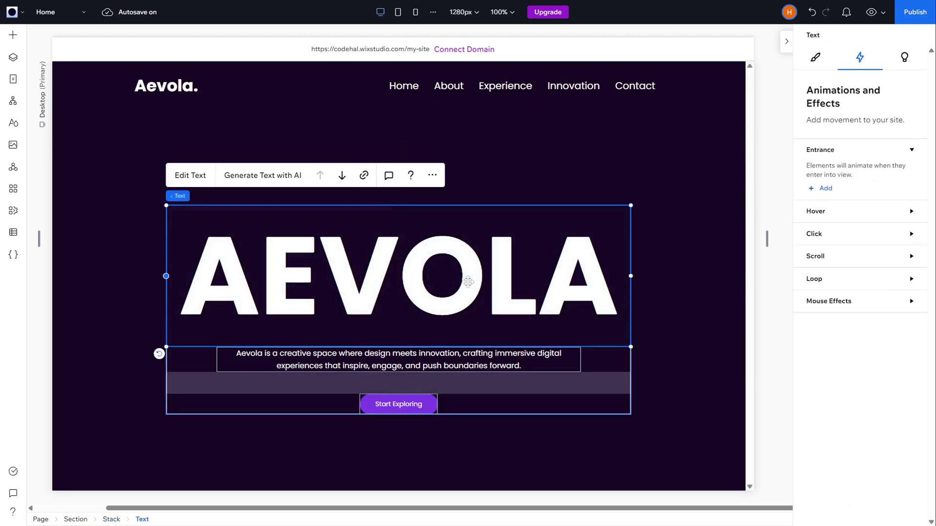
left_click(823, 188)
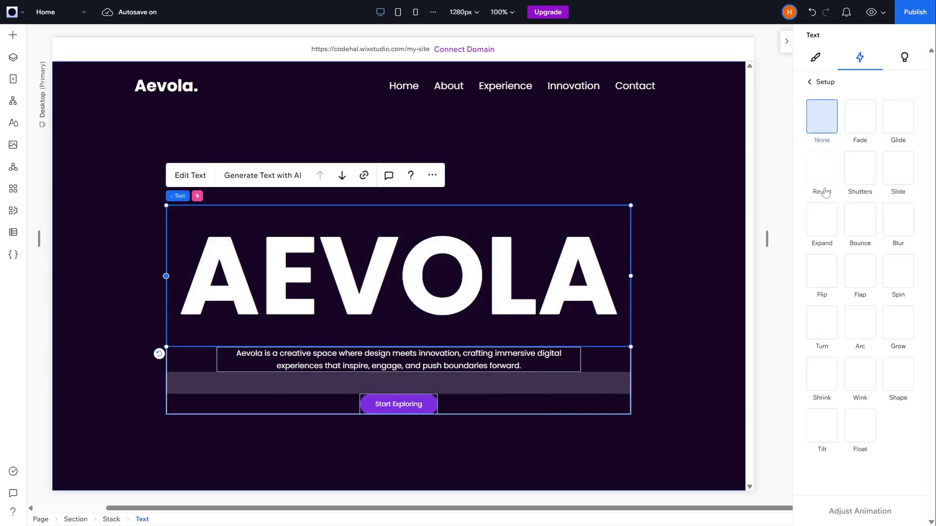
left_click(898, 179)
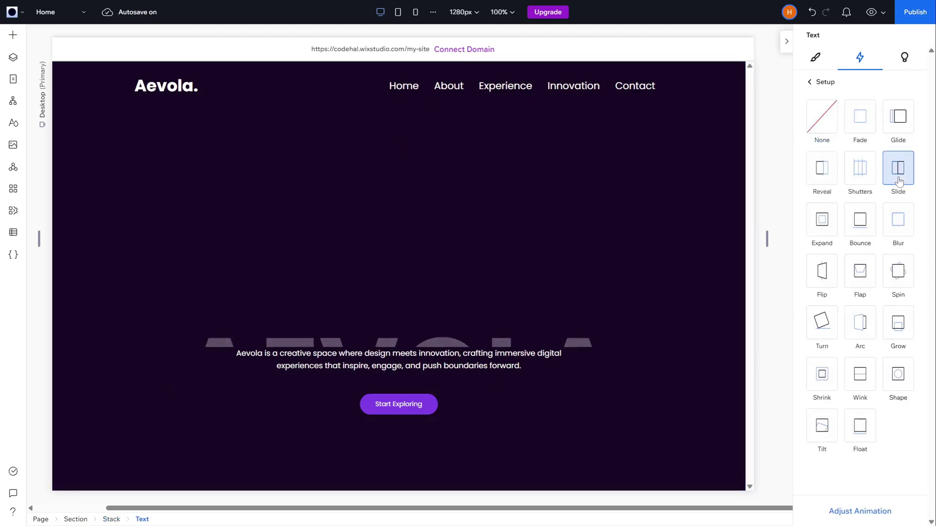
left_click(447, 361)
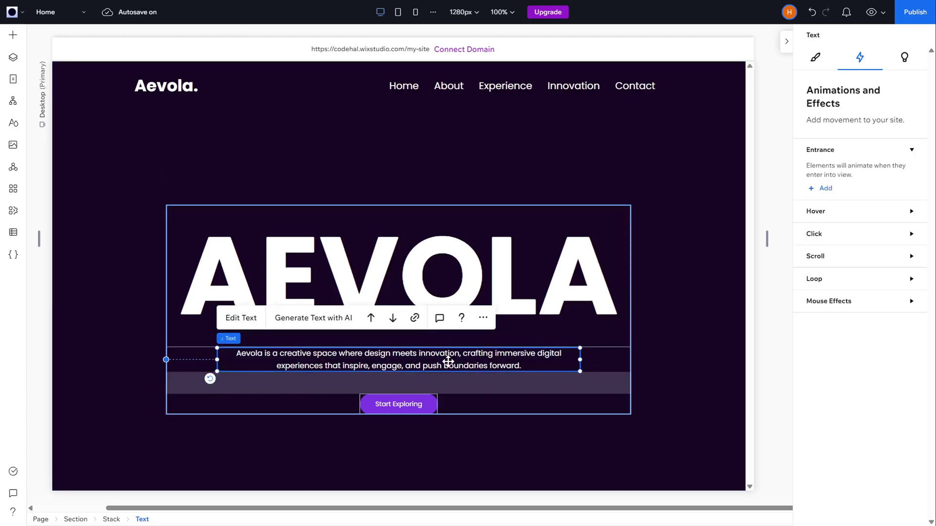
left_click(825, 189)
left_click(899, 170)
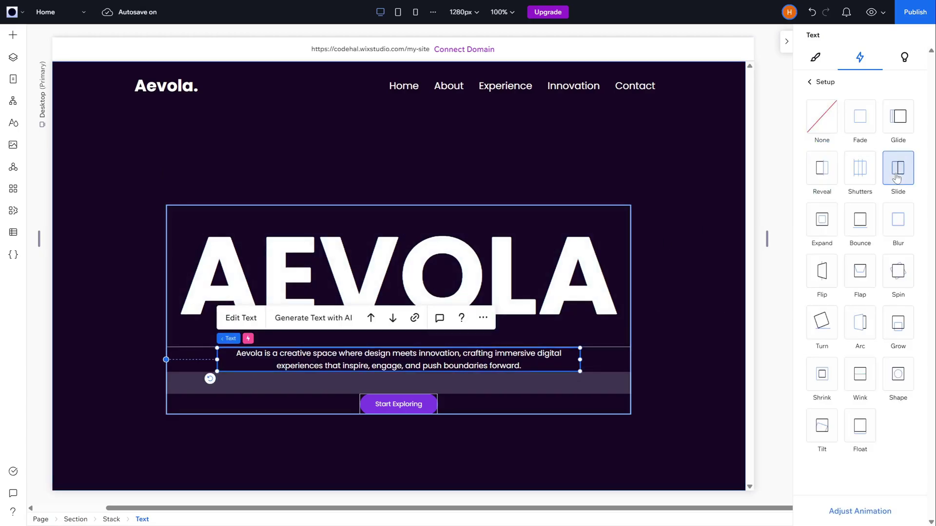
left_click(879, 513)
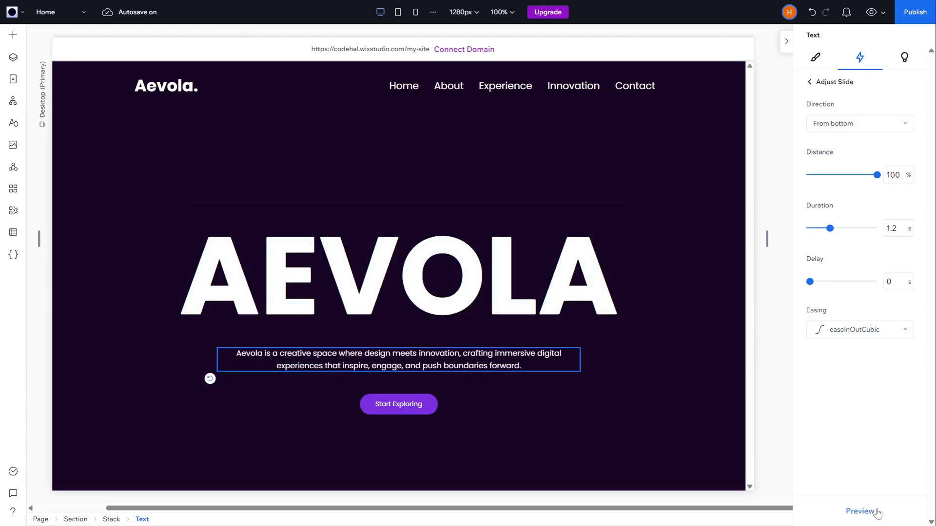
left_click(812, 282)
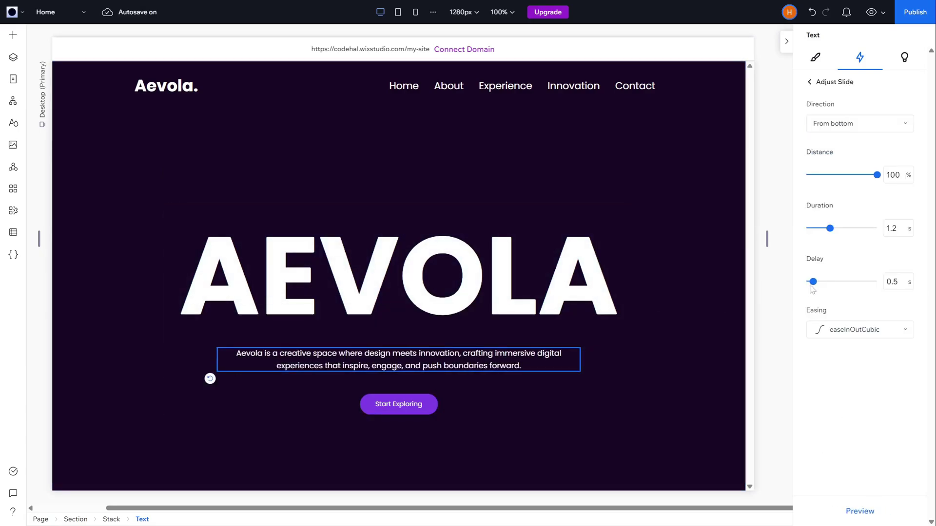
- Make the Start Exploring button slide in with a 0.8 s delay
left_click(408, 412)
left_click(826, 190)
left_click(896, 176)
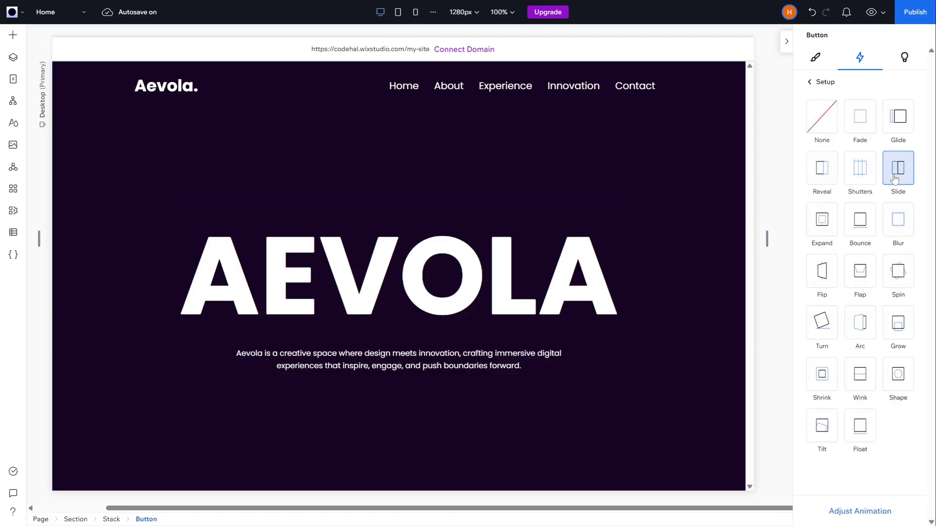
left_click(848, 511)
left_click(813, 283)
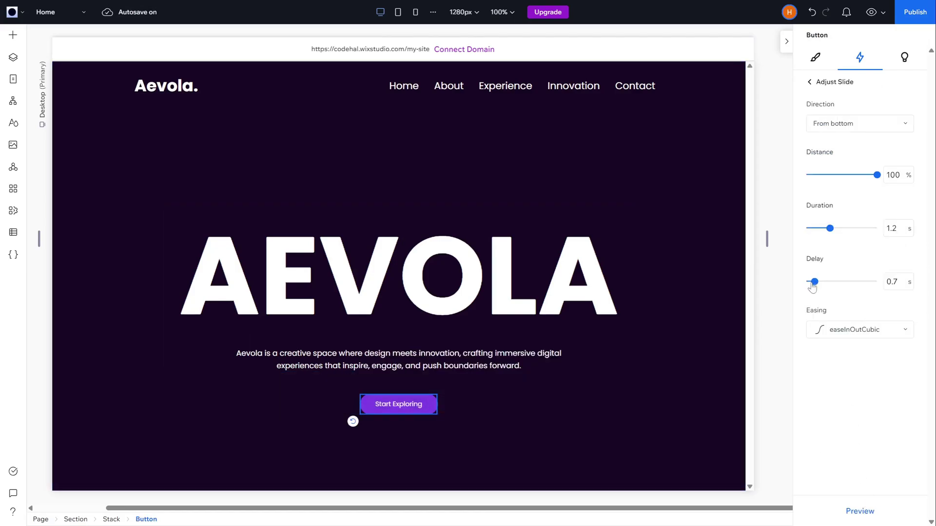
left_click_drag(812, 287, 813, 287)
left_click(774, 296)
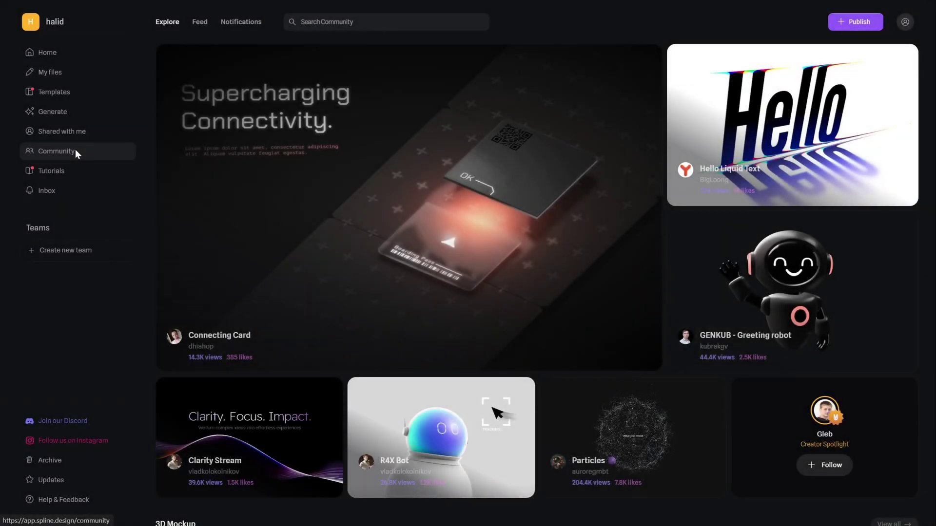
- Copy the World Planet globe's embed code from Spline's Public URL export
scroll(931, 307, "down", 3)
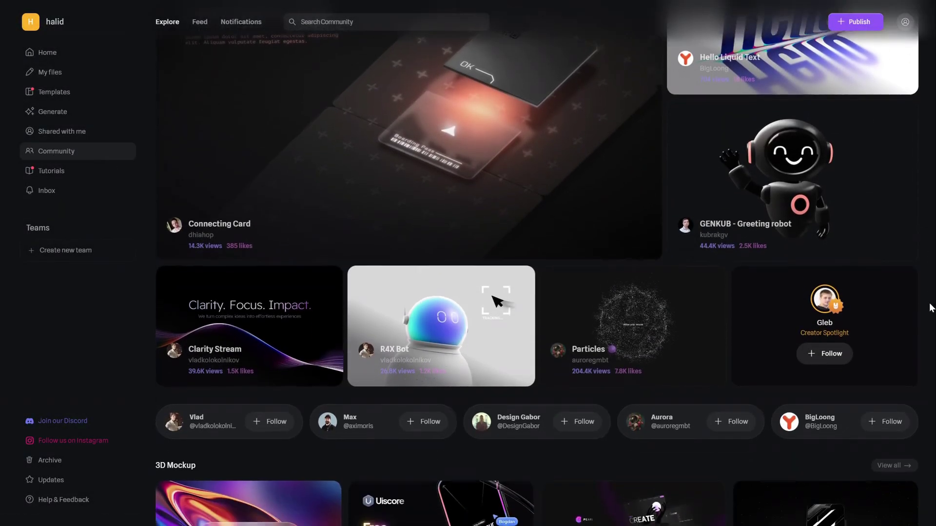
scroll(931, 307, "down", 10)
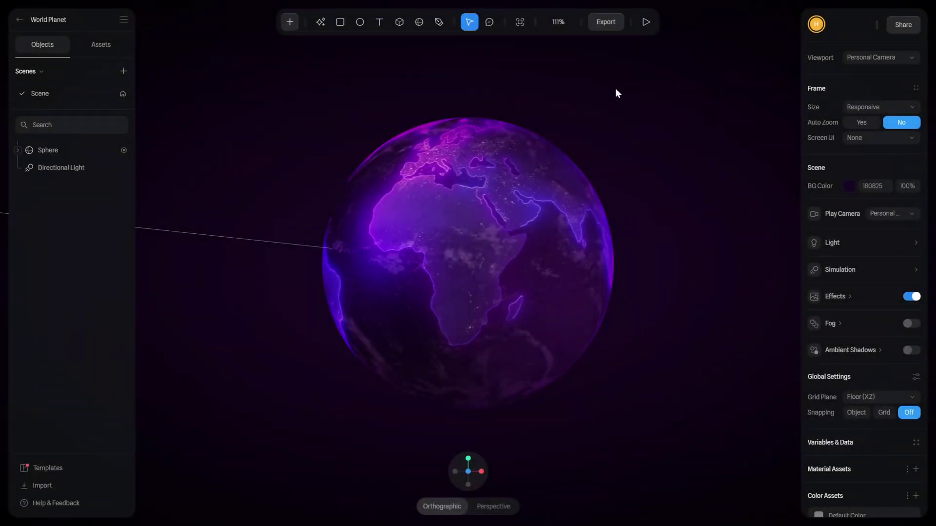
left_click(604, 23)
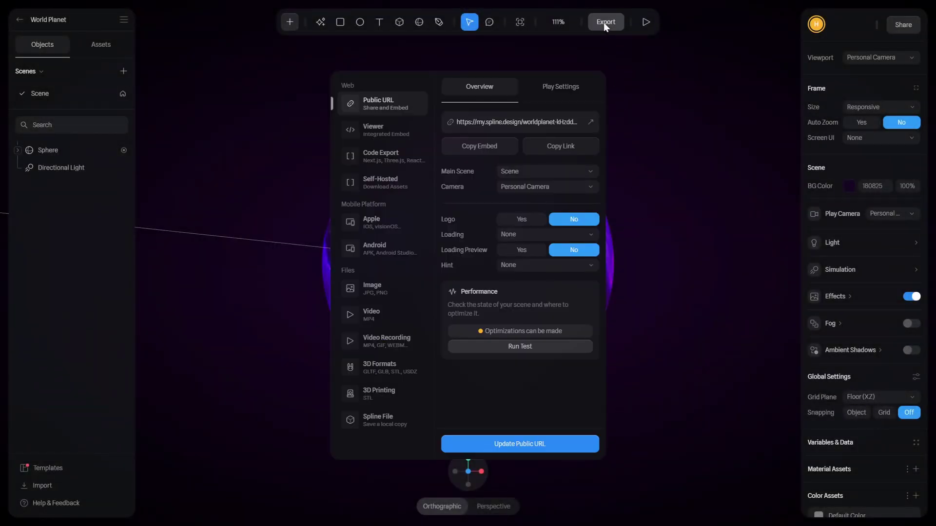
left_click(479, 146)
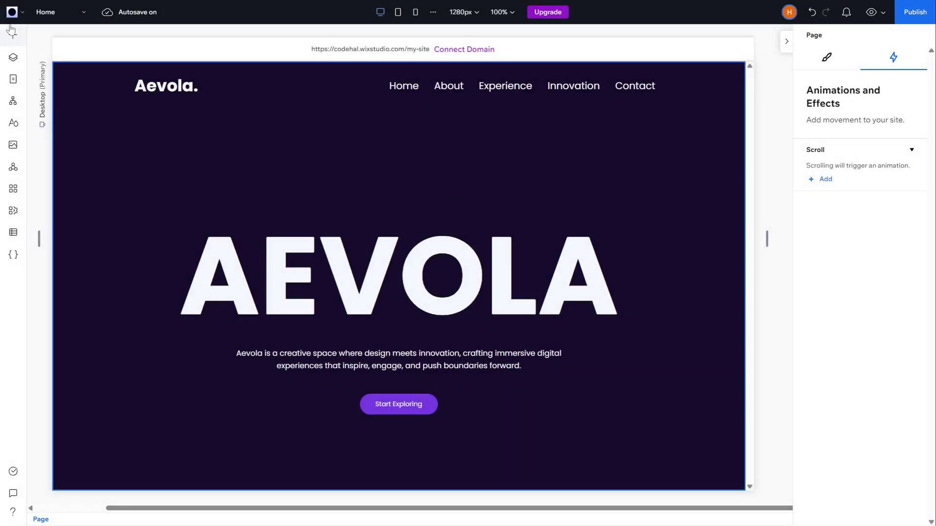
- Embed the Spline globe code in the hero and stretch it across the section
left_click(11, 33)
left_click_drag(151, 428, 560, 173)
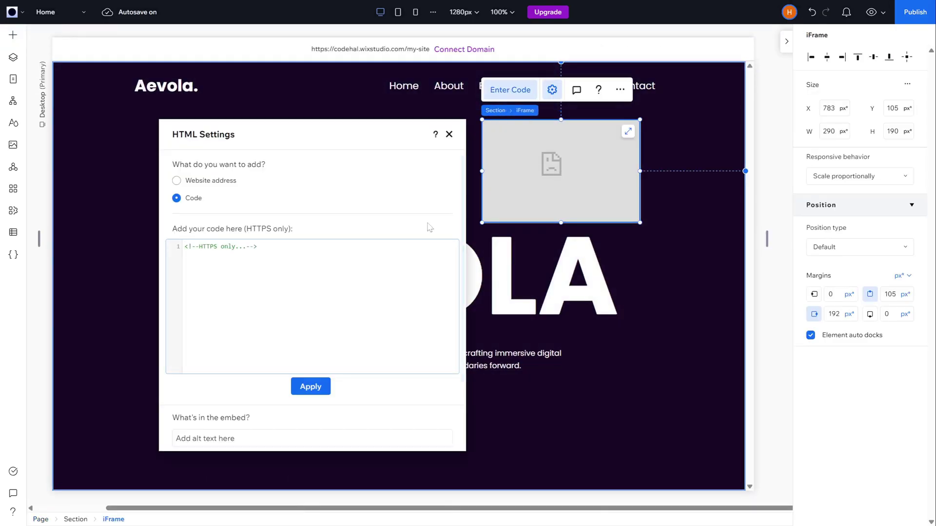
key("ctrl+v")
left_click(315, 387)
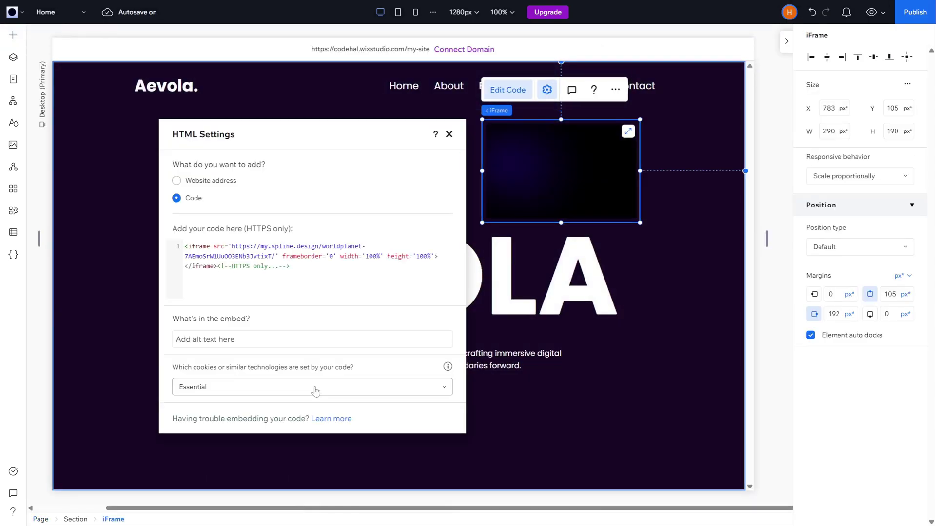
left_click(449, 134)
left_click(628, 132)
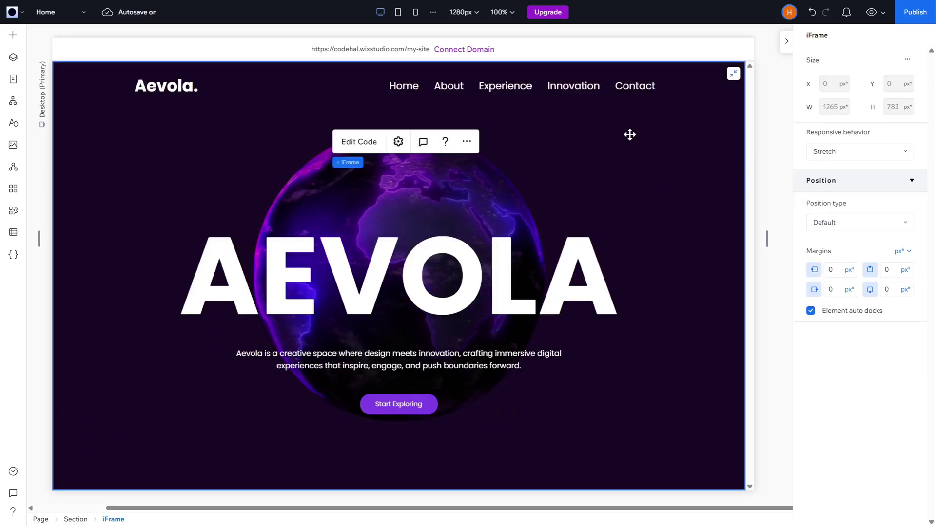
- Set the AEVOLA heading's blend mode to Soft light
left_click(502, 274)
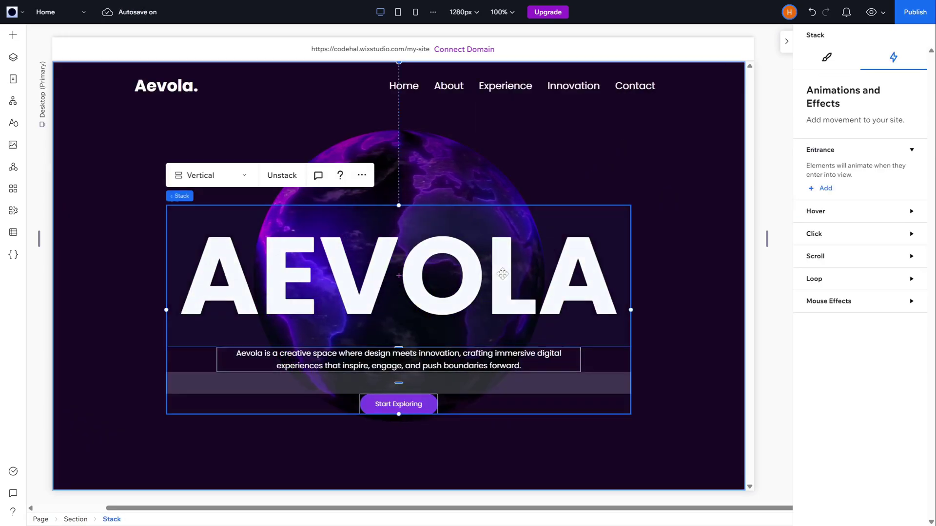
left_click(815, 57)
scroll(861, 258, "down", 5)
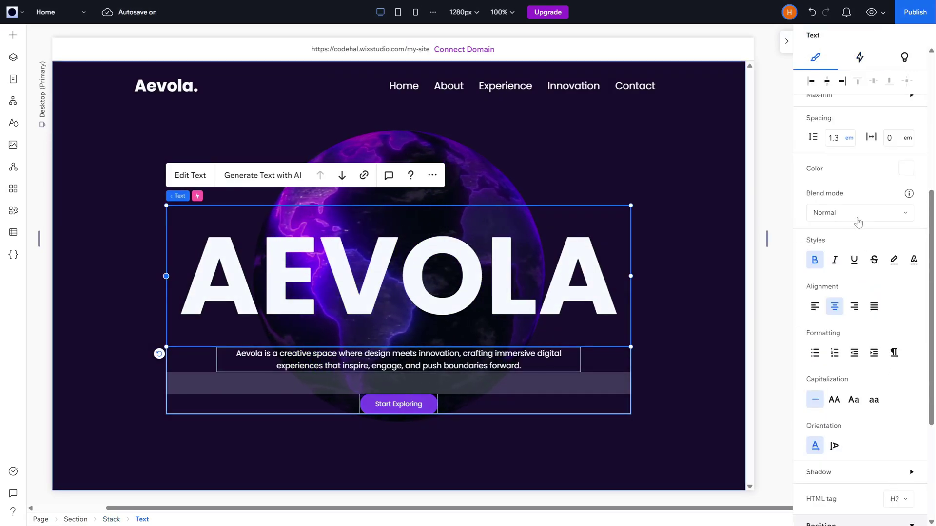
left_click(856, 213)
left_click(831, 391)
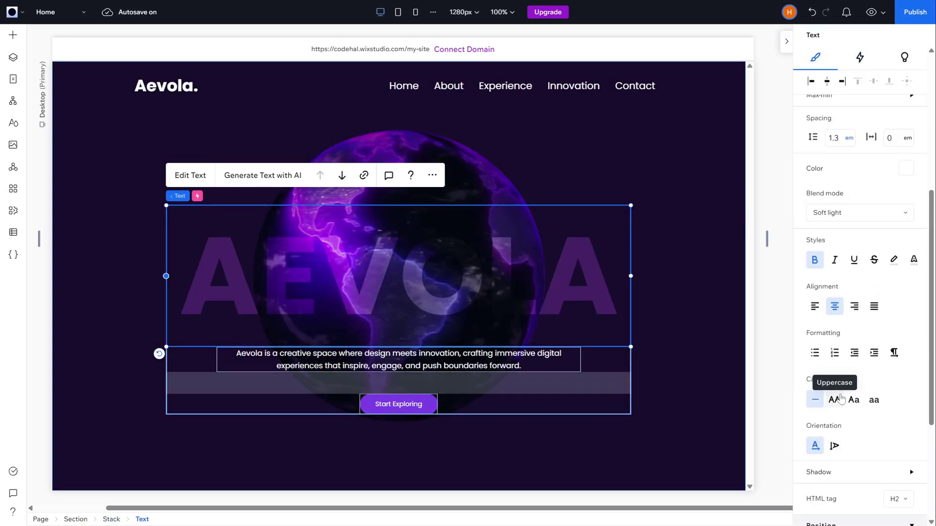
left_click(780, 361)
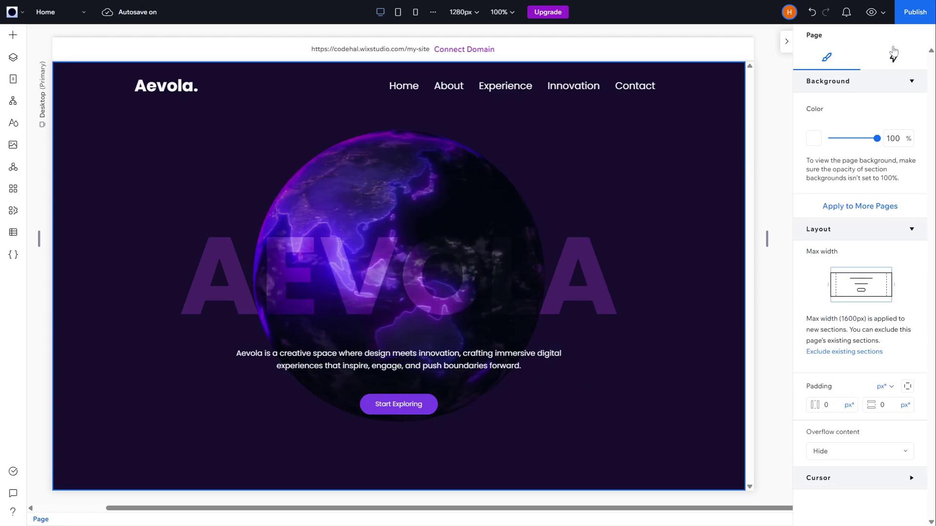
- Publish the Aevola site on its free Wix Studio domain
left_click(917, 15)
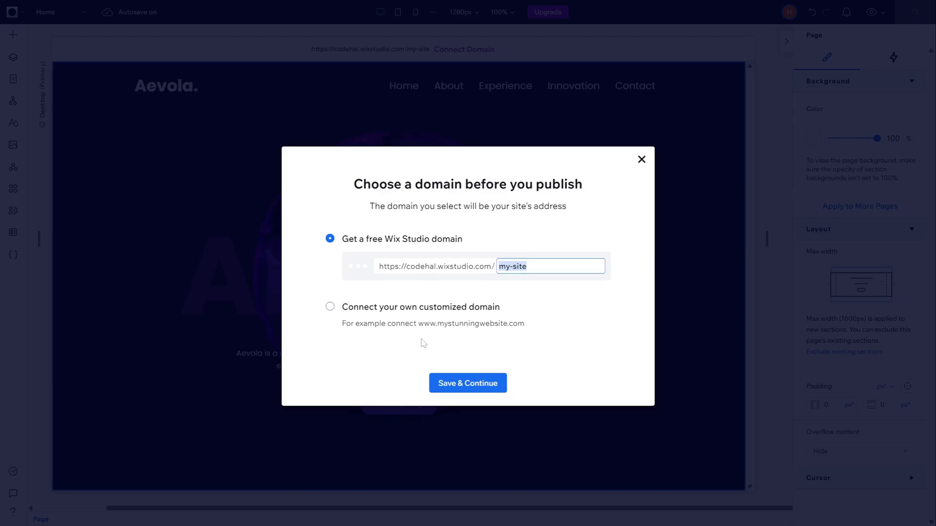
left_click(465, 393)
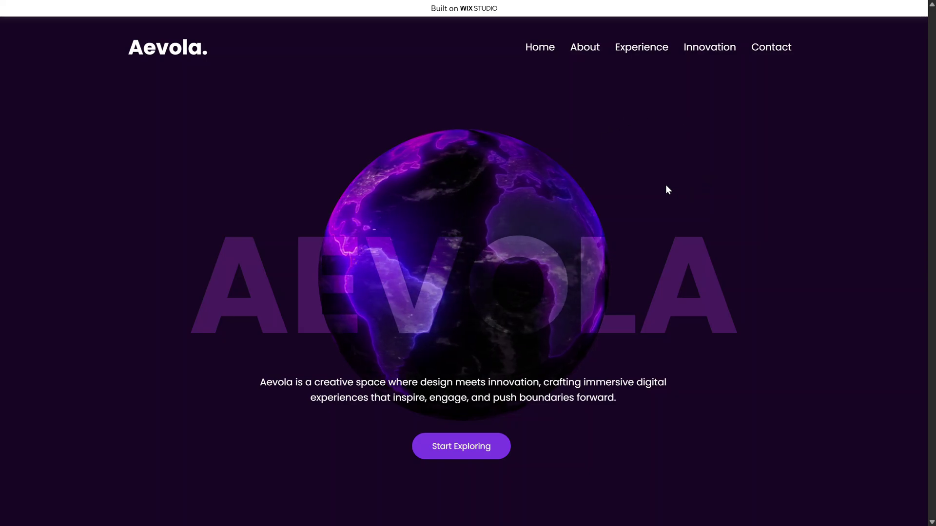
key("F5")
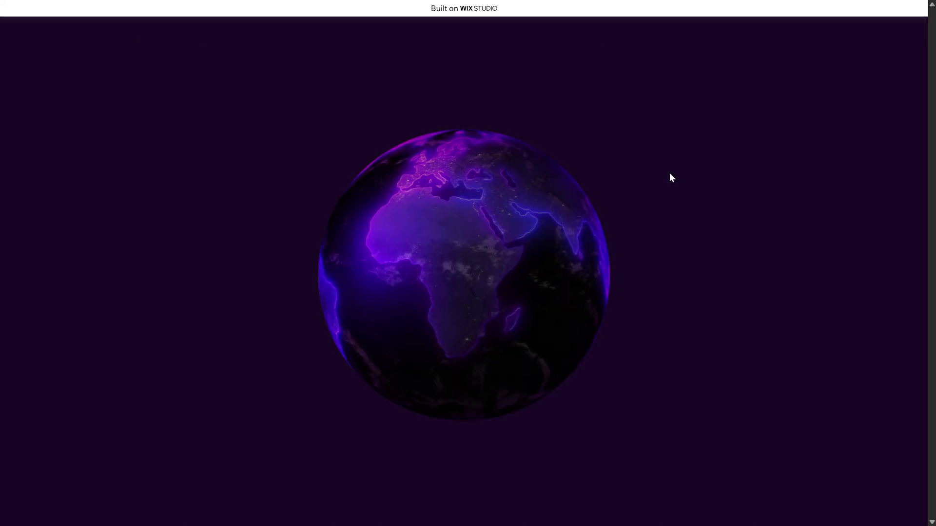